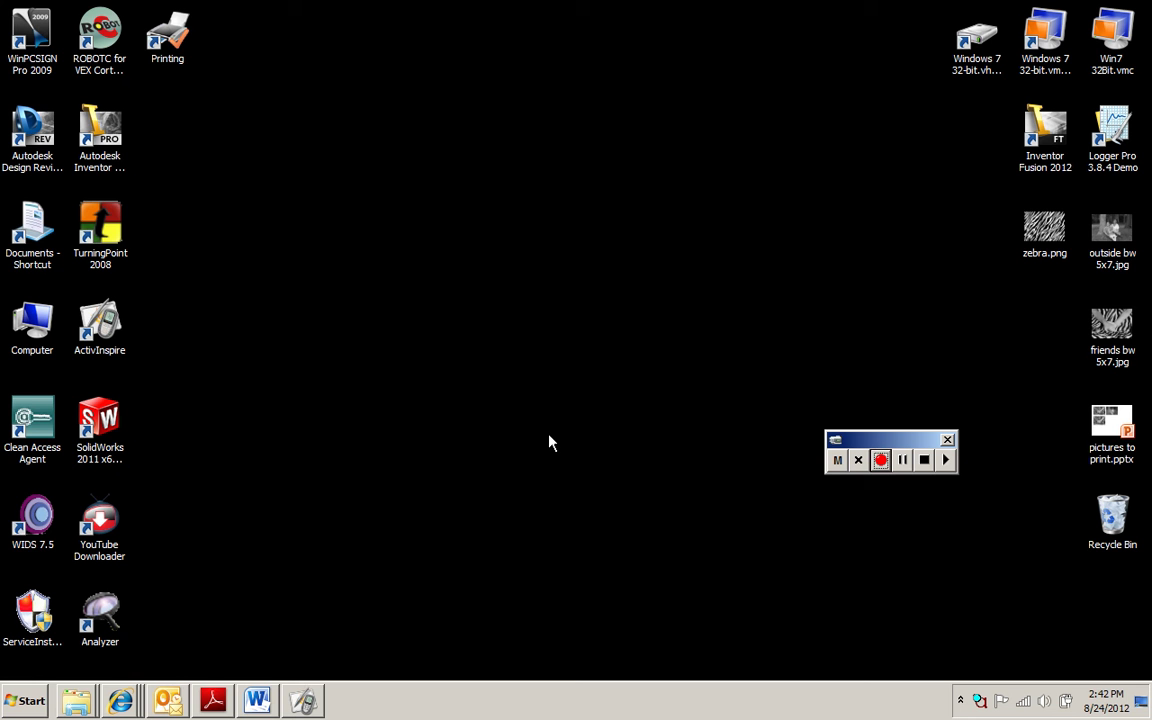
right_click(543, 264)
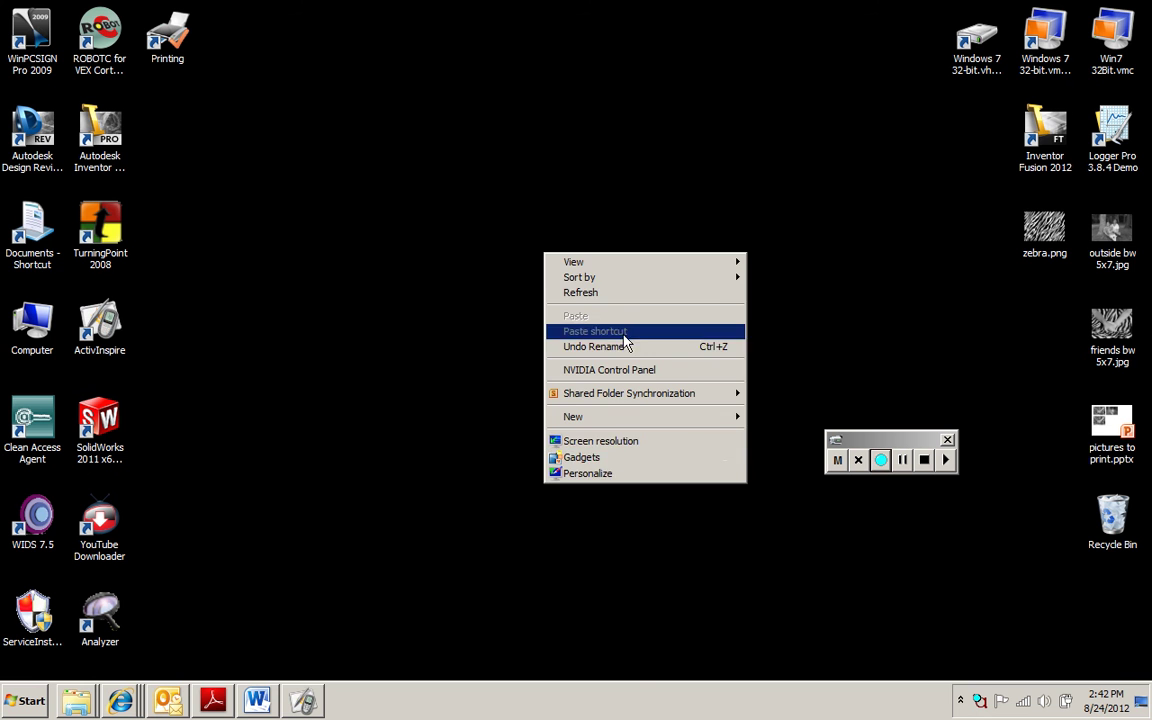
click(296, 378)
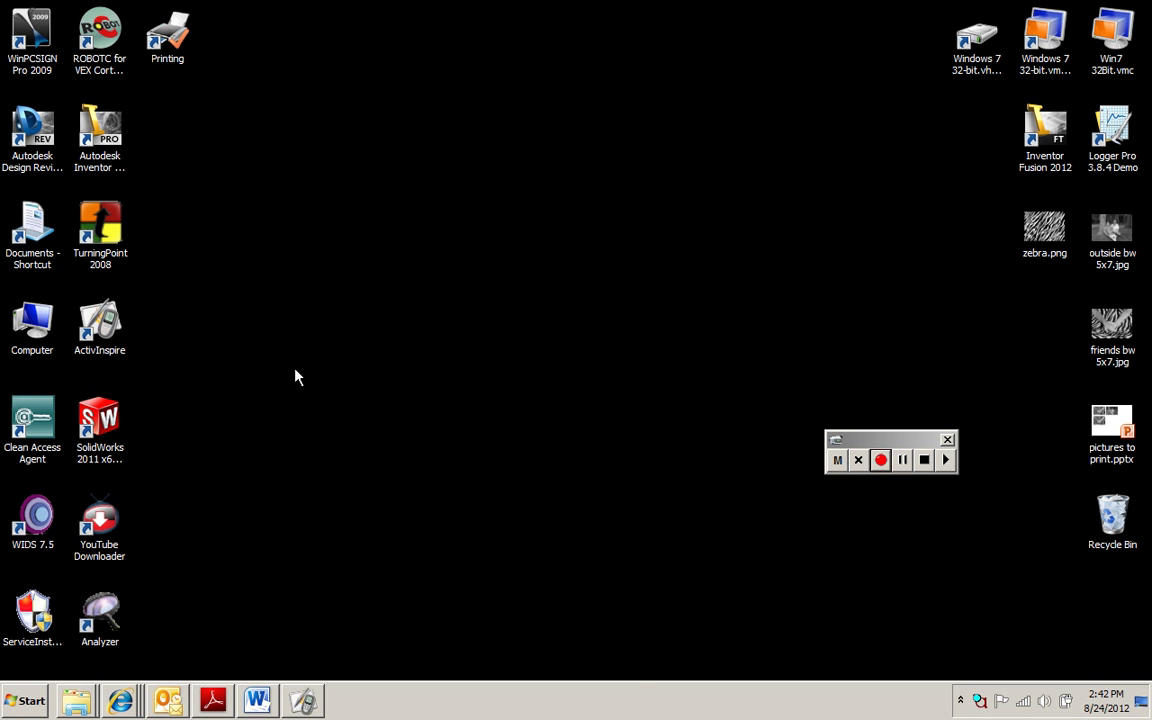
right_click(492, 702)
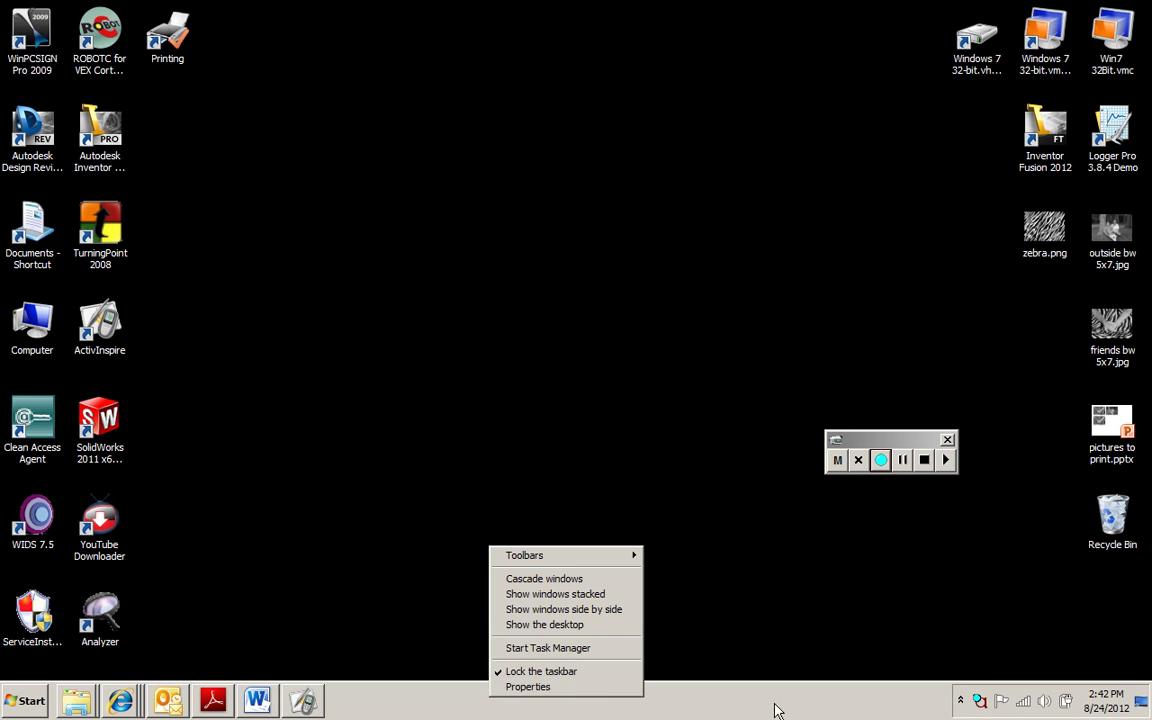
click(336, 398)
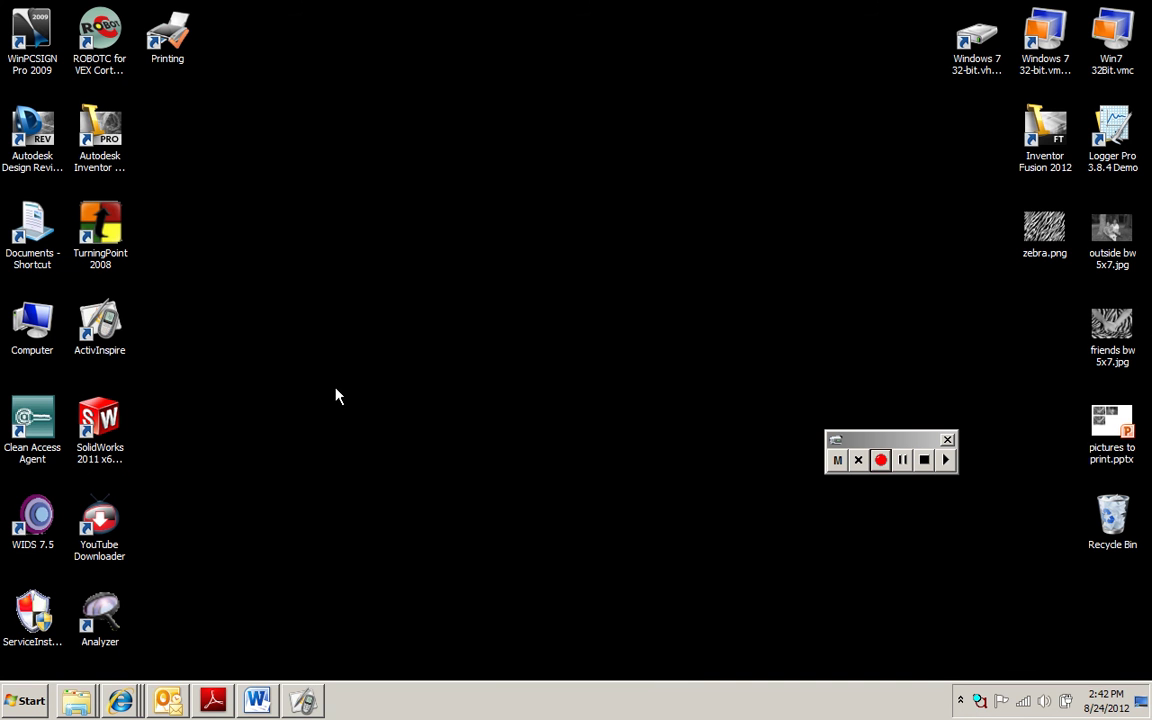
right_click(104, 222)
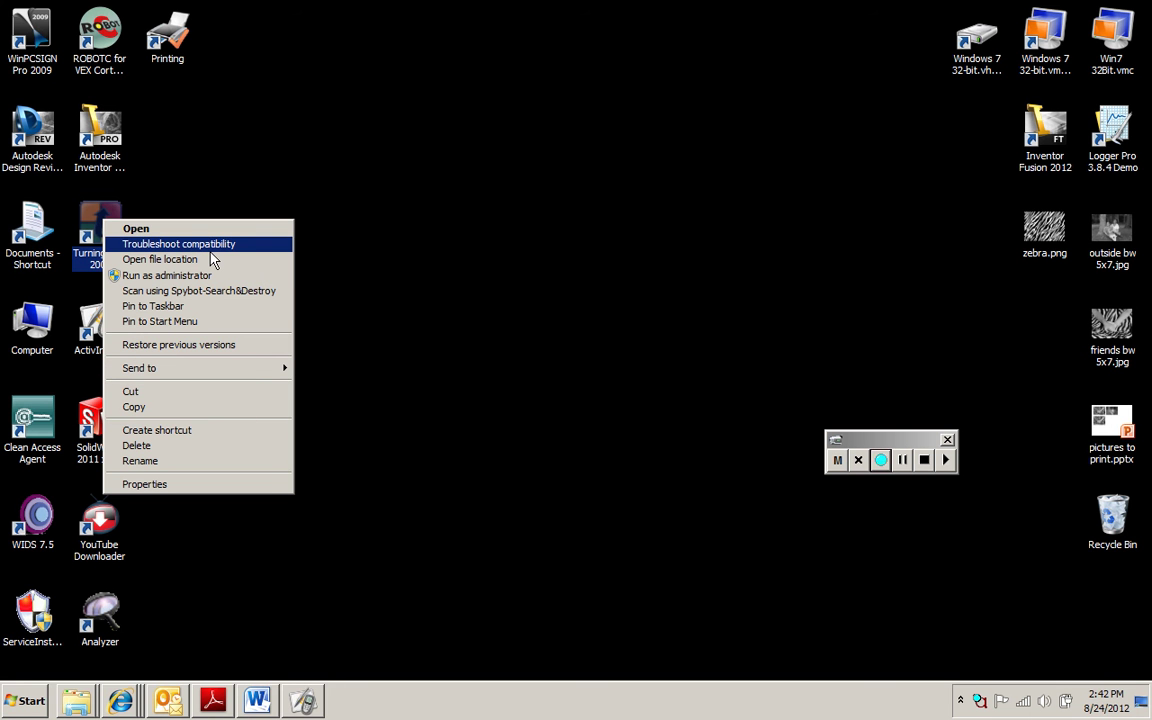
click(686, 328)
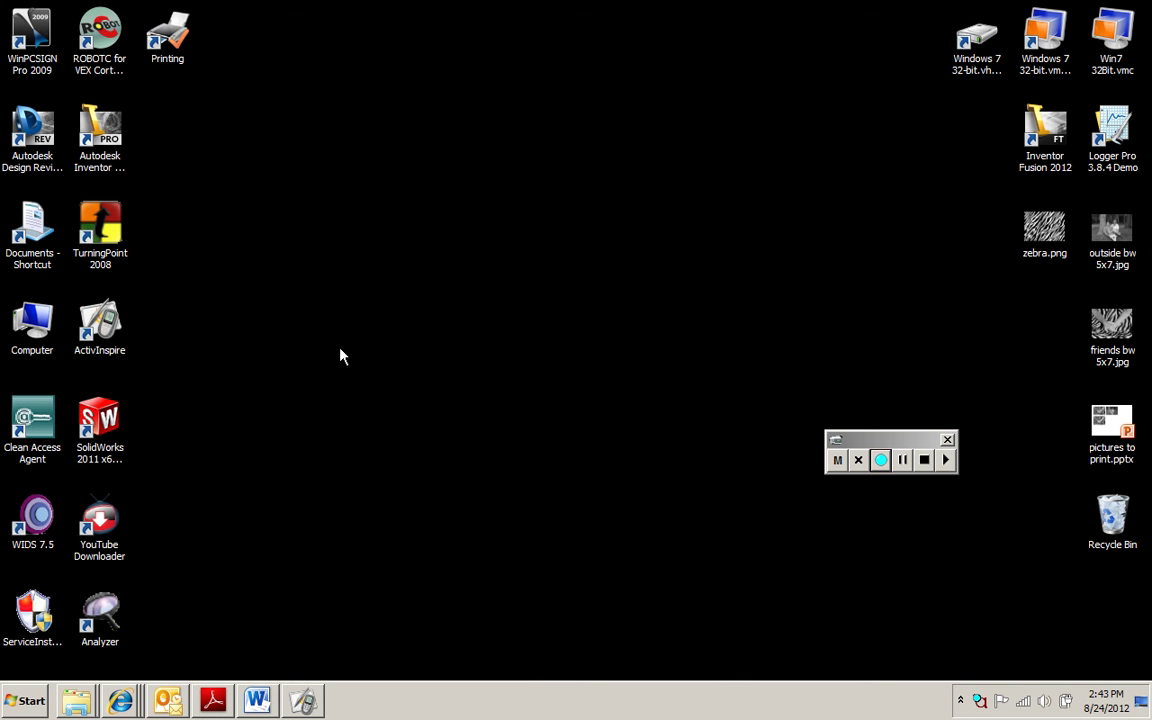
Step: Switch the desktop icons to the large size and return them to the medium size
right_click(437, 223)
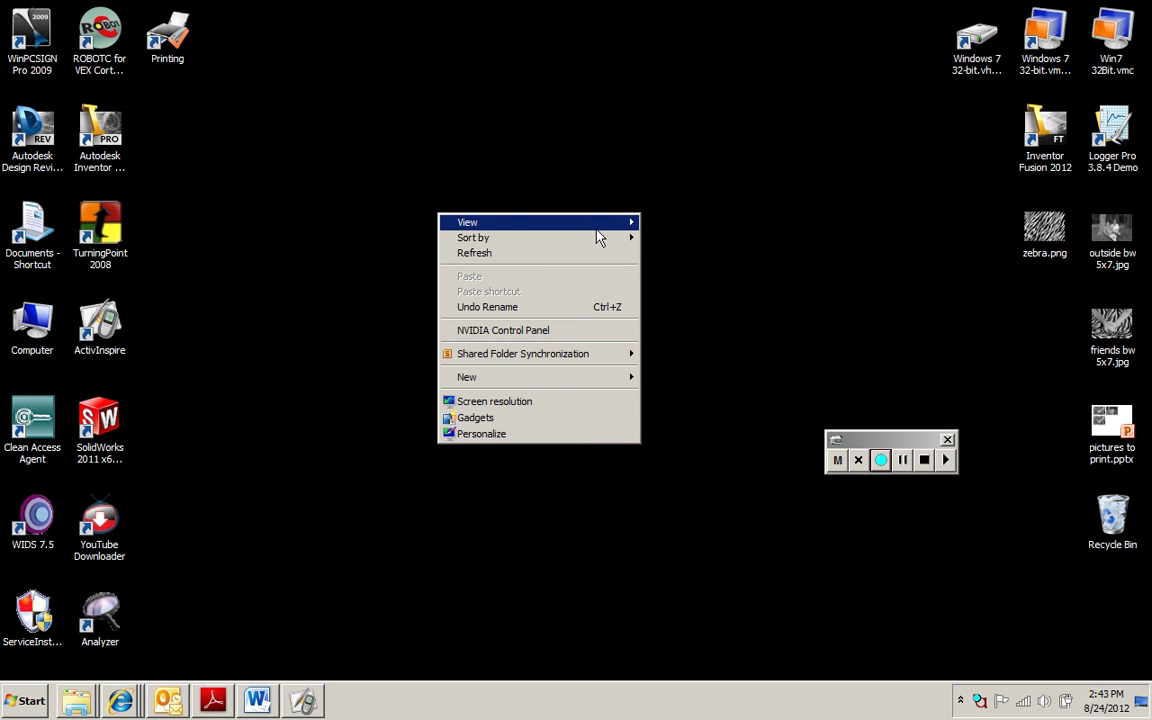
mouse_move(597, 234)
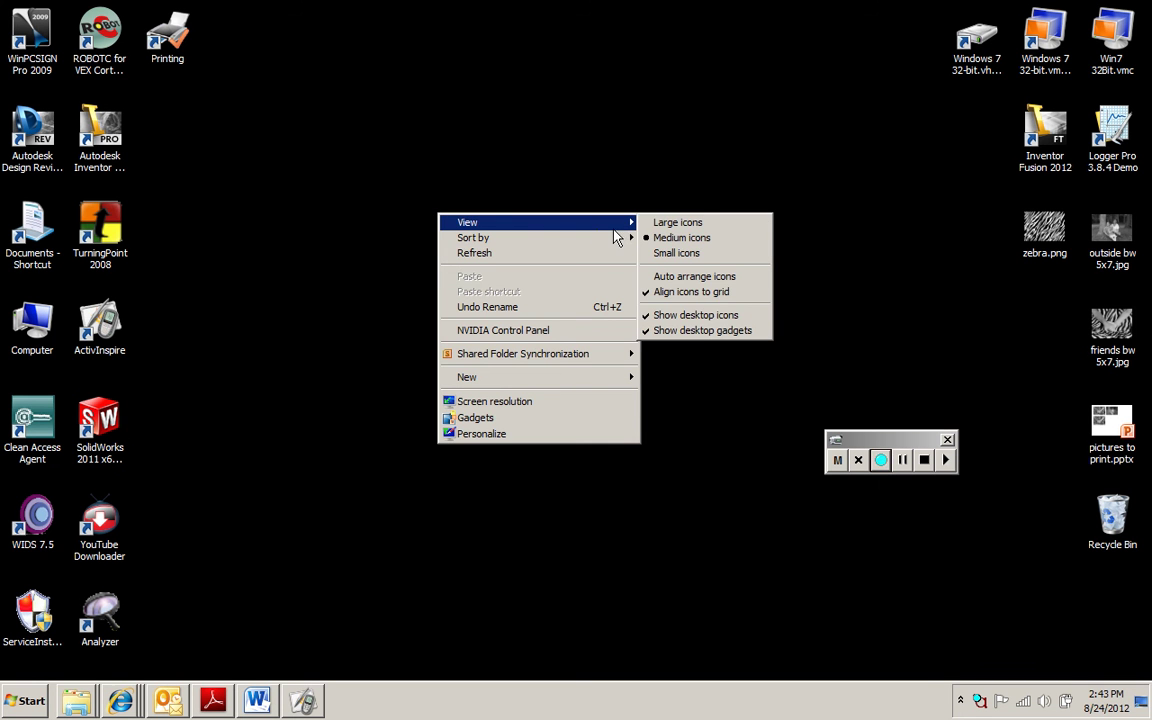
click(676, 223)
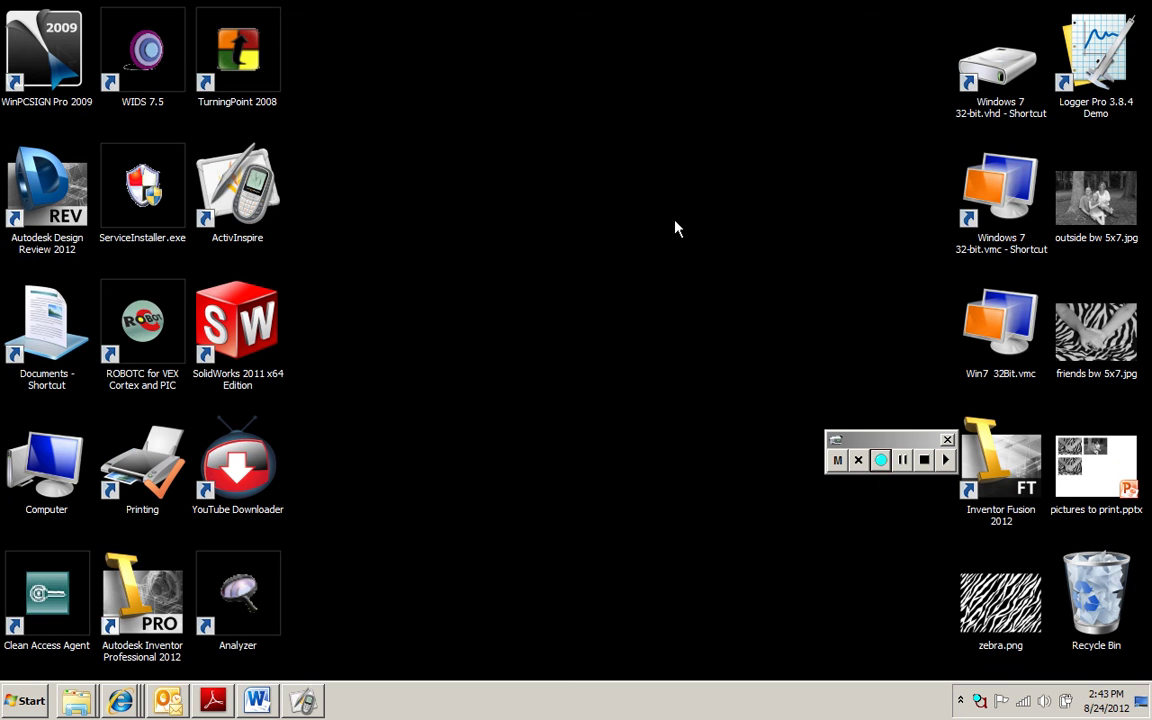
right_click(515, 192)
mouse_move(522, 197)
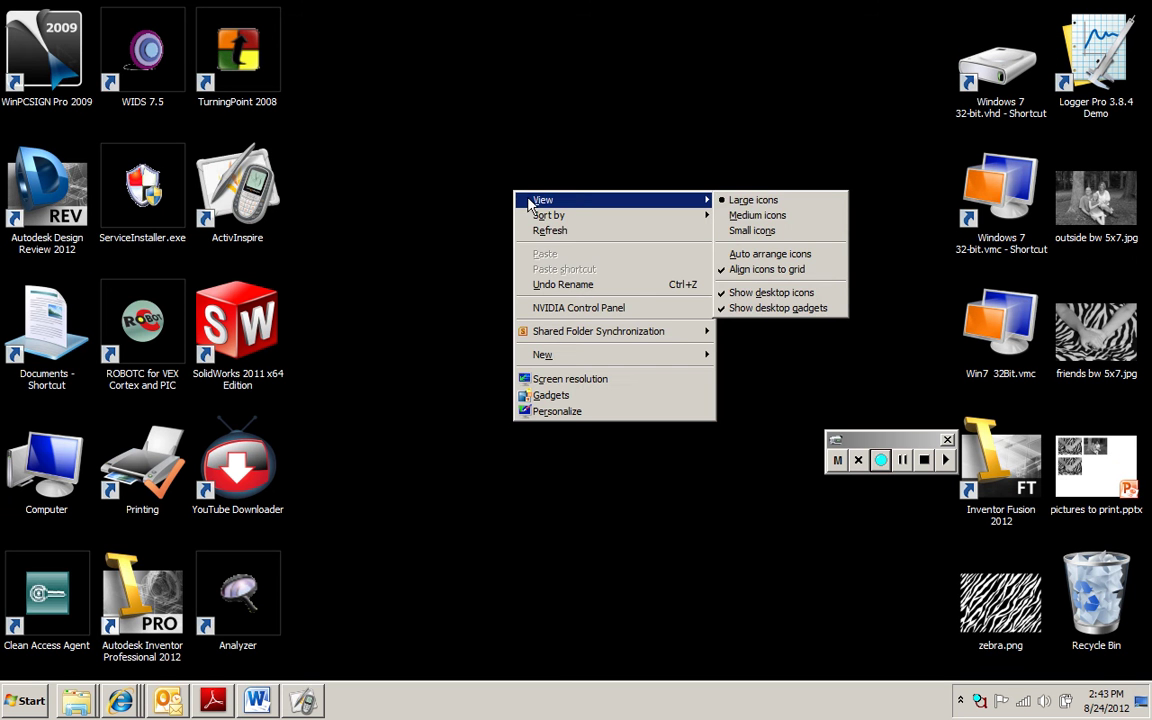
click(791, 221)
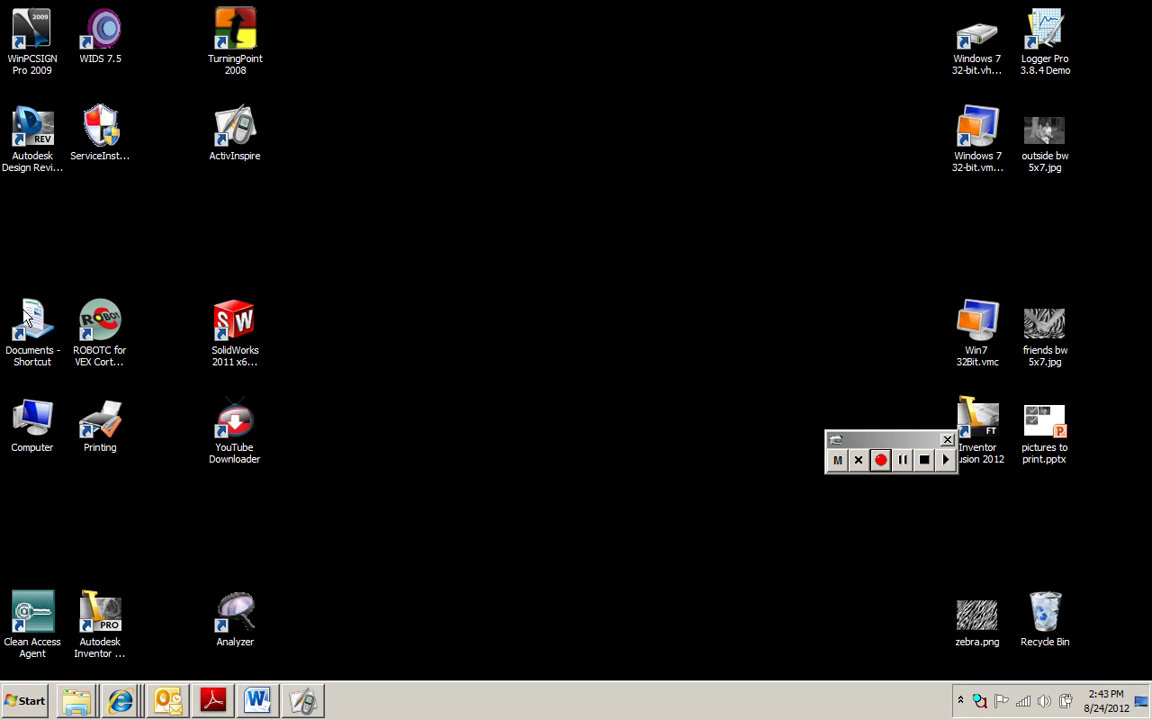
Step: Move the Documents, ActivInspire, TurningPoint 2008, SolidWorks 2011 and Computer icons into free slots of the first two icon columns
drag(28, 312, 28, 220)
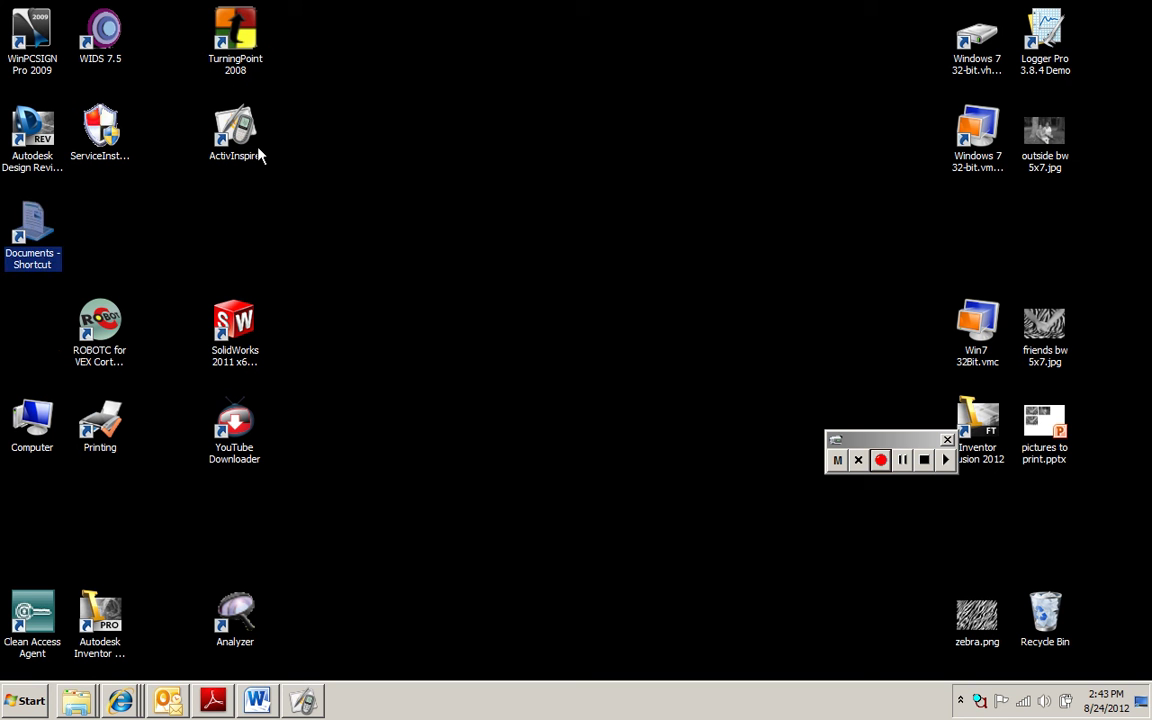
drag(231, 138, 96, 226)
drag(255, 30, 30, 318)
drag(233, 343, 28, 508)
click(36, 318)
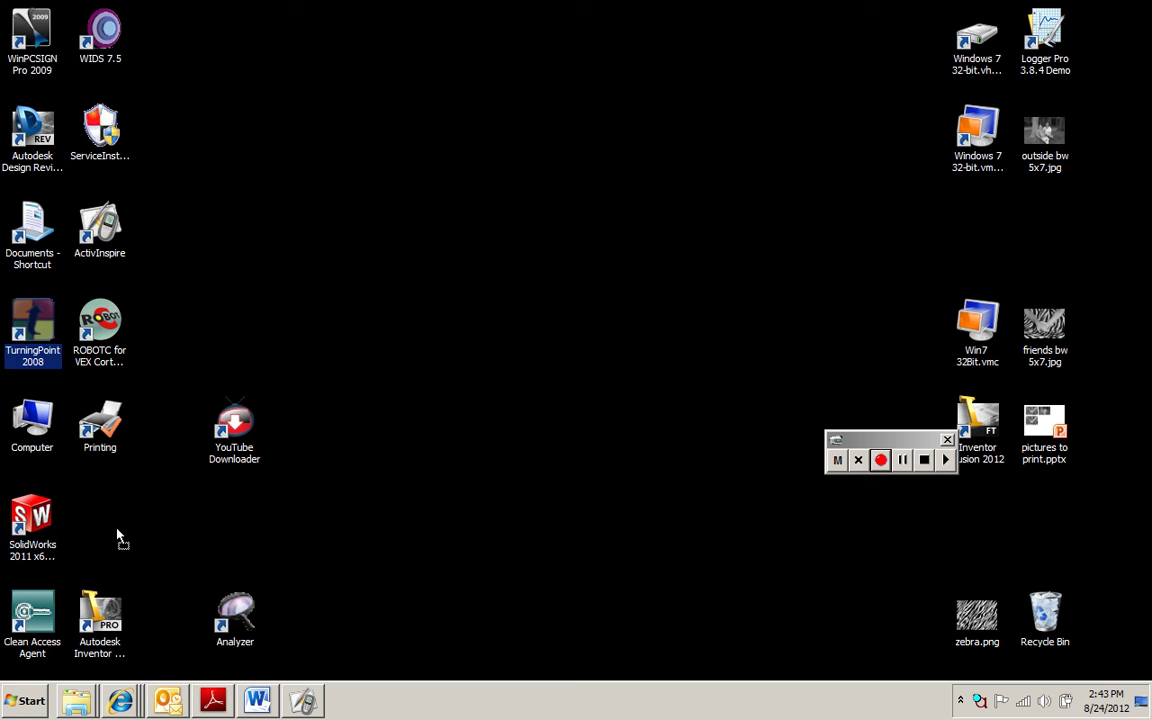
drag(117, 537, 117, 537)
drag(32, 422, 28, 316)
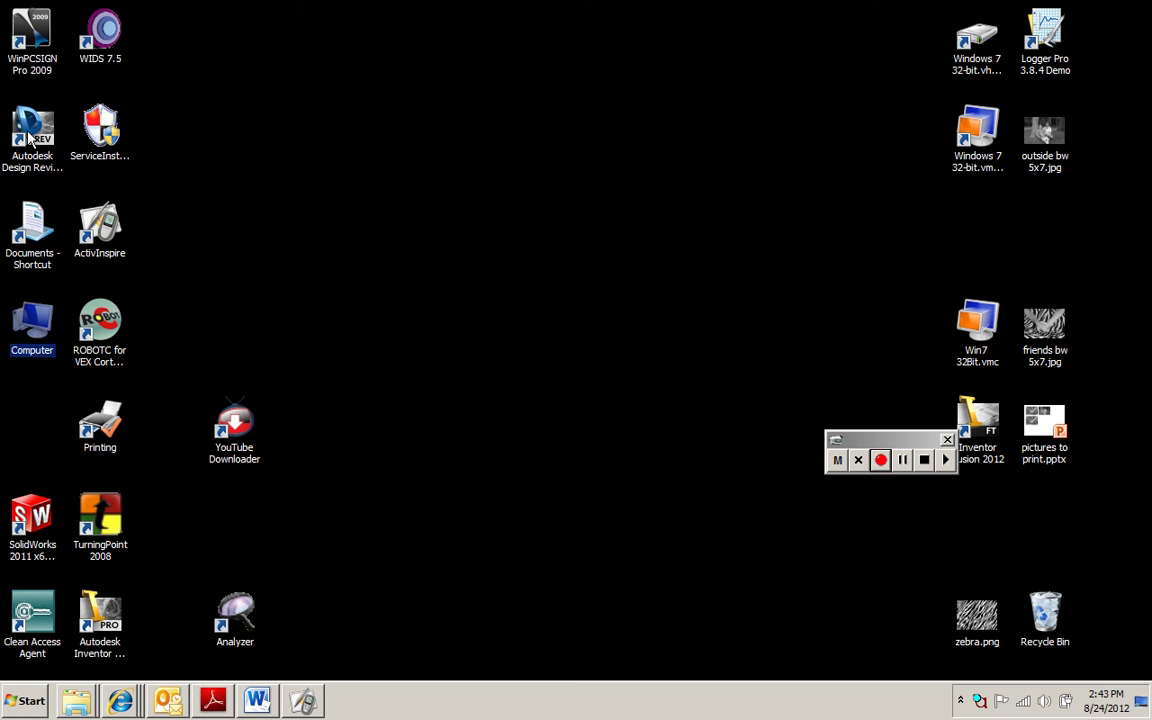
Step: Reorder the first icon column to start with Computer, Documents, Autodesk Design Review and WinPCSIGN Pro 2009
drag(30, 138, 172, 45)
drag(35, 38, 178, 148)
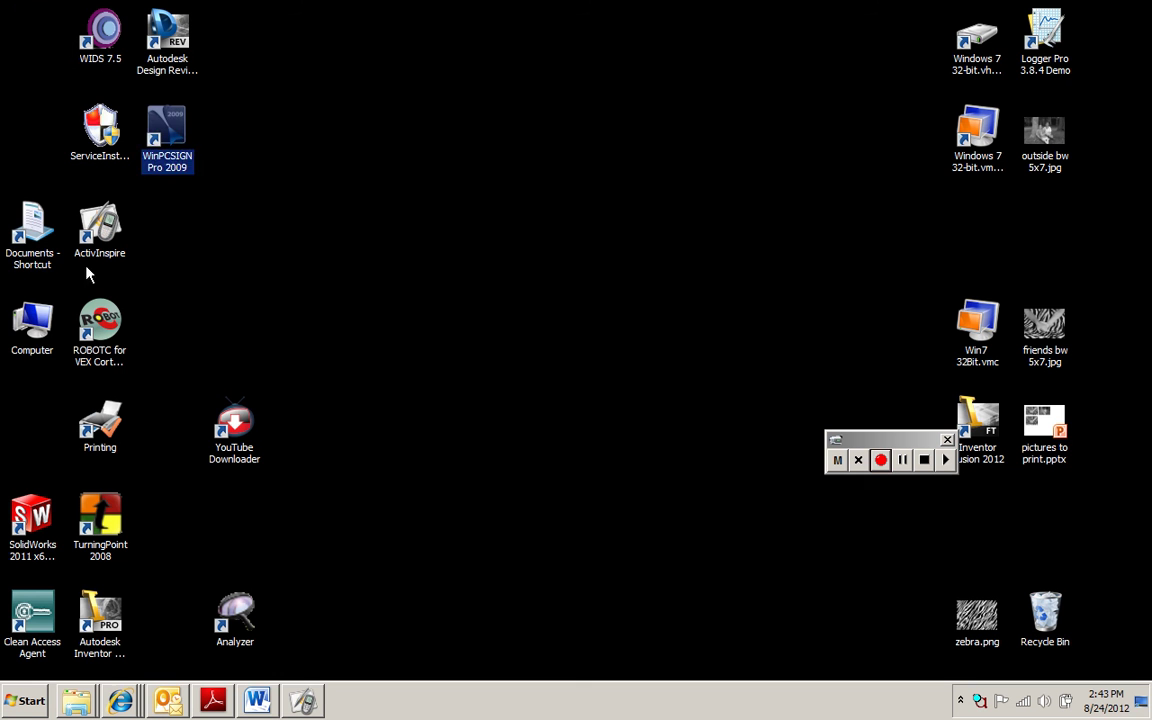
drag(40, 288, 30, 40)
click(40, 230)
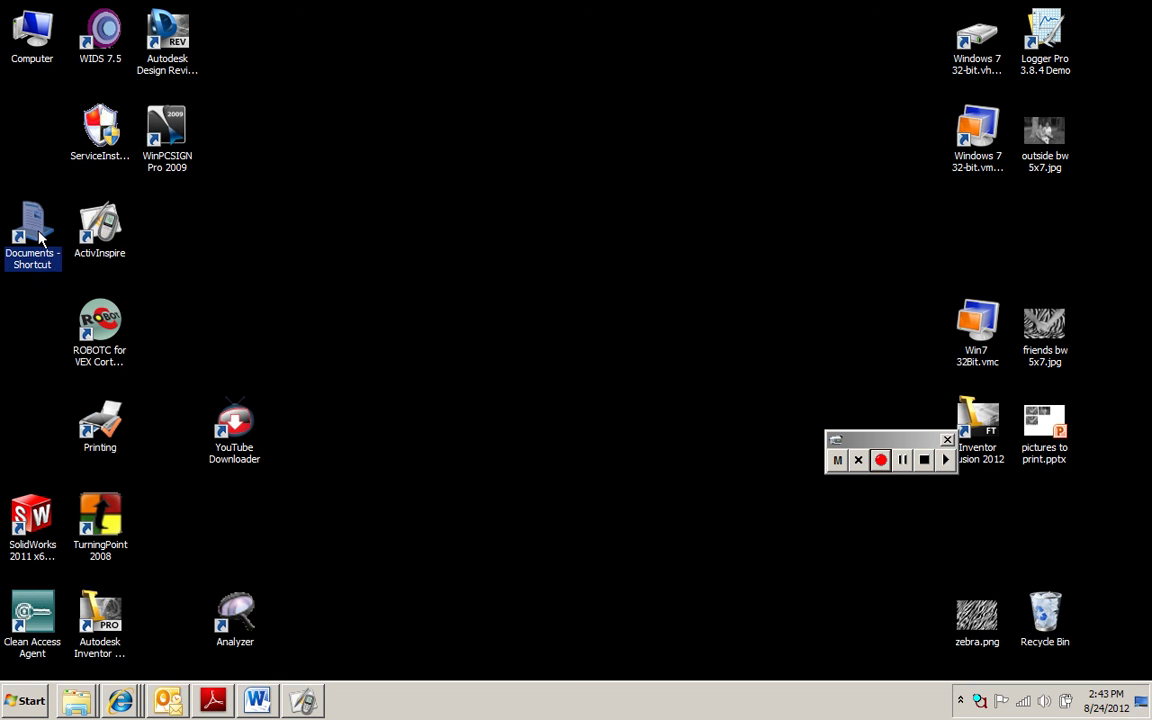
drag(37, 97, 40, 140)
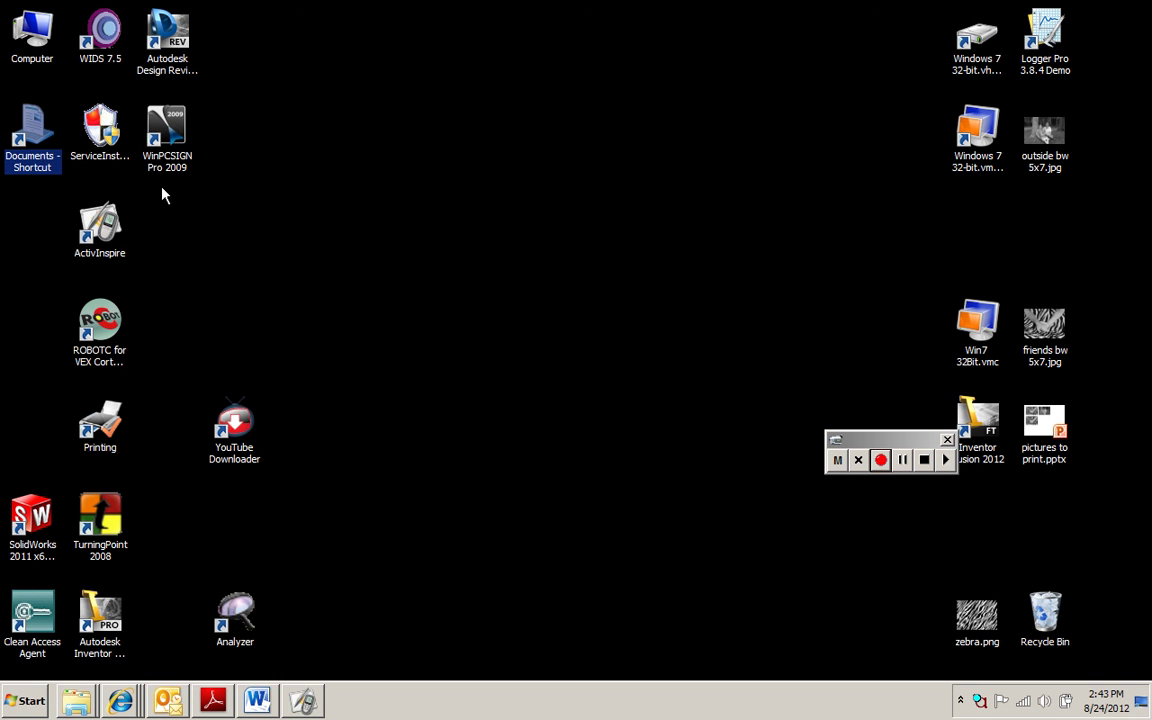
drag(158, 35, 10, 222)
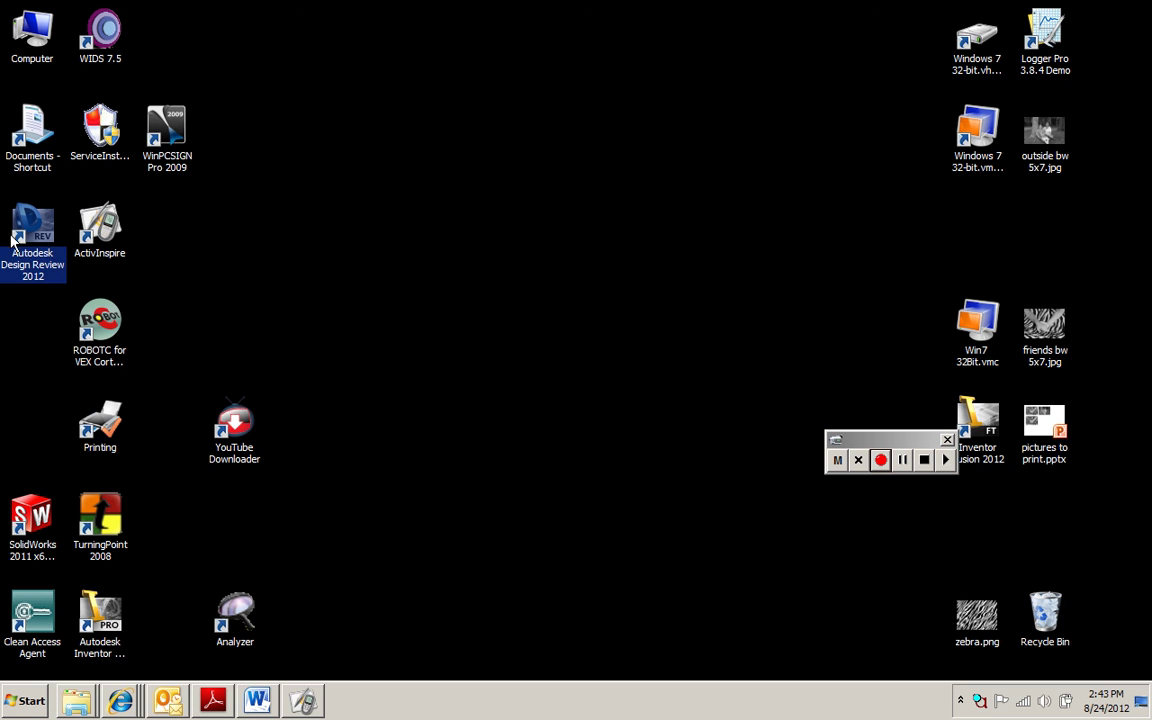
drag(190, 143, 22, 333)
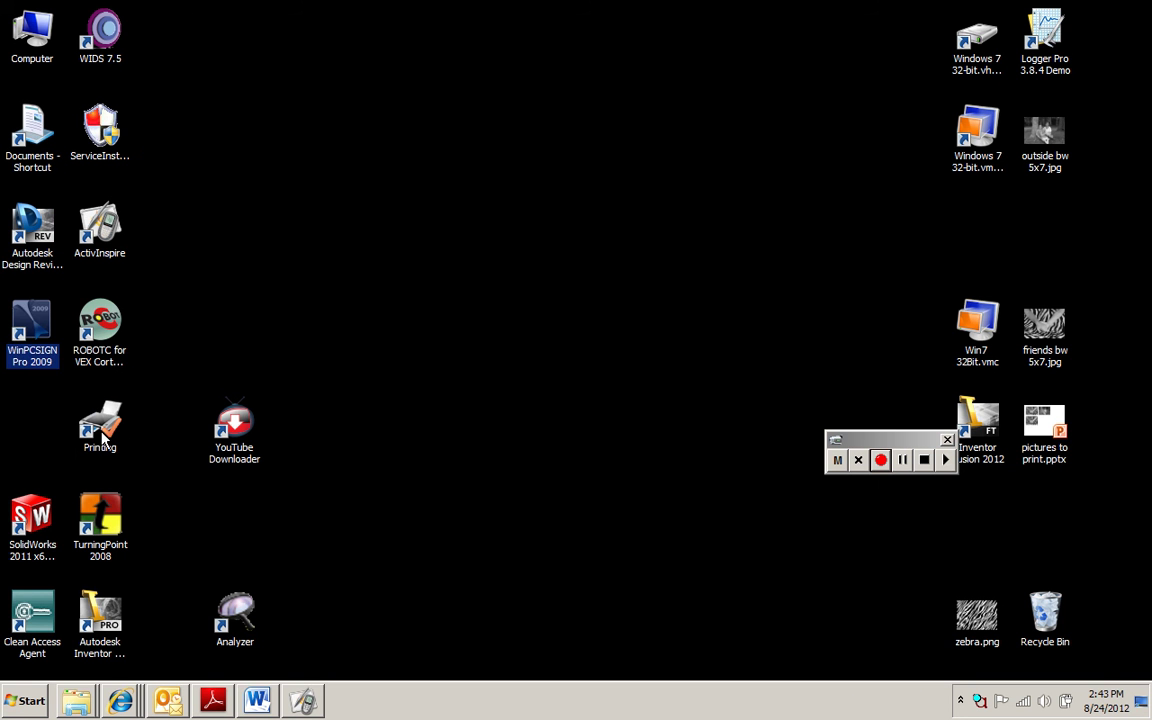
Step: Move Printing atop the third column and fill the first two columns' gaps with SolidWorks, YouTube Downloader, WinPCSIGN, Autodesk Inventor and Analyzer
drag(100, 425, 167, 45)
drag(225, 415, 20, 424)
mouse_move(32, 512)
mouse_down()
mouse_move(100, 432)
mouse_move(35, 385)
mouse_move(38, 510)
mouse_up()
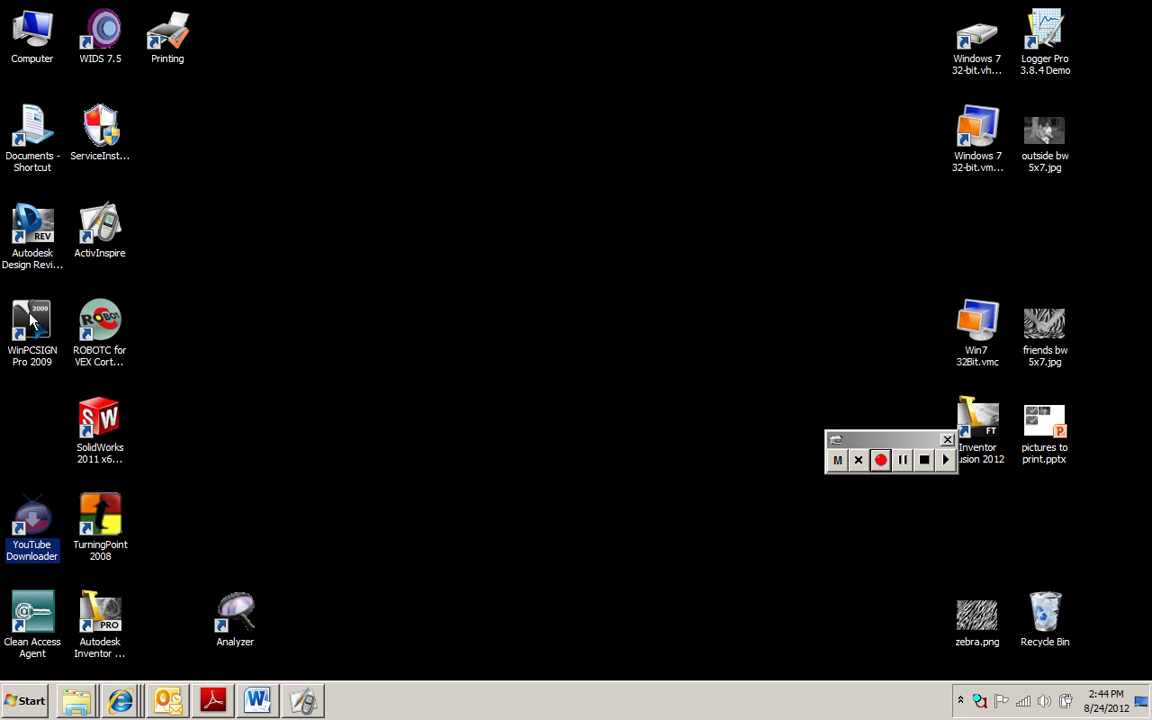
drag(34, 325, 38, 448)
drag(100, 615, 50, 360)
drag(235, 615, 105, 620)
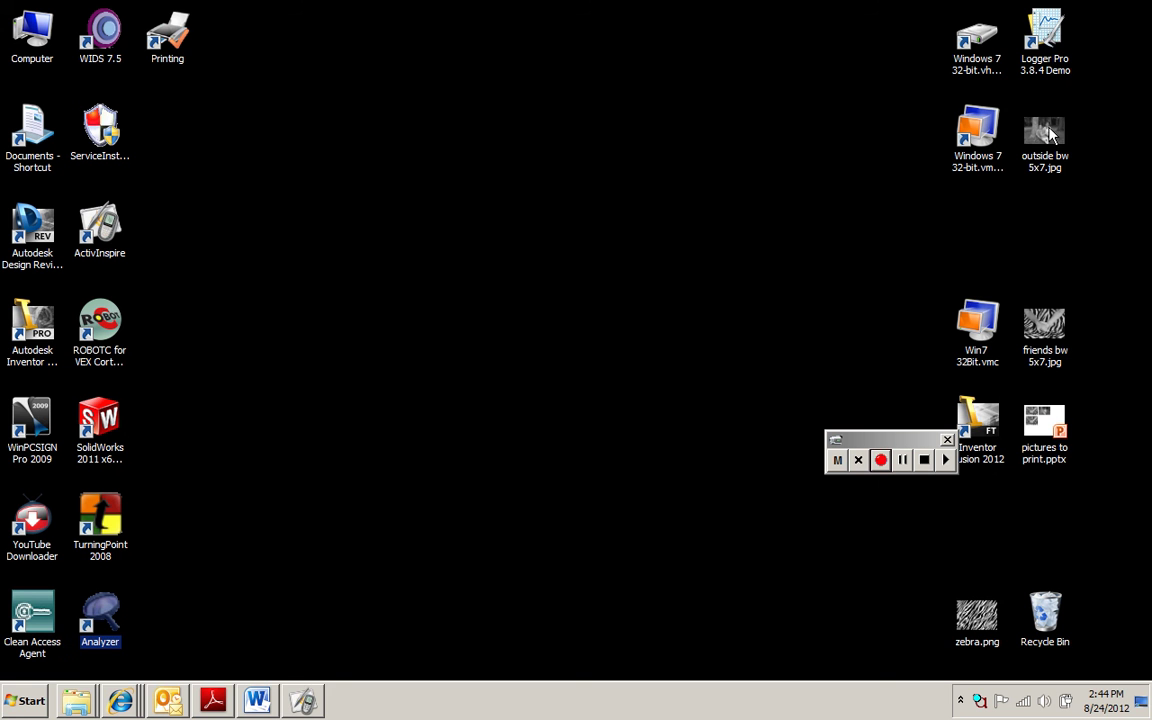
Step: Place Logger Pro and Win7 32Bit.vmc in the outermost file column's gaps, Inventor Fusion beside Analyzer, and zebra.png below the Windows 7 shortcuts
drag(1045, 40, 1043, 232)
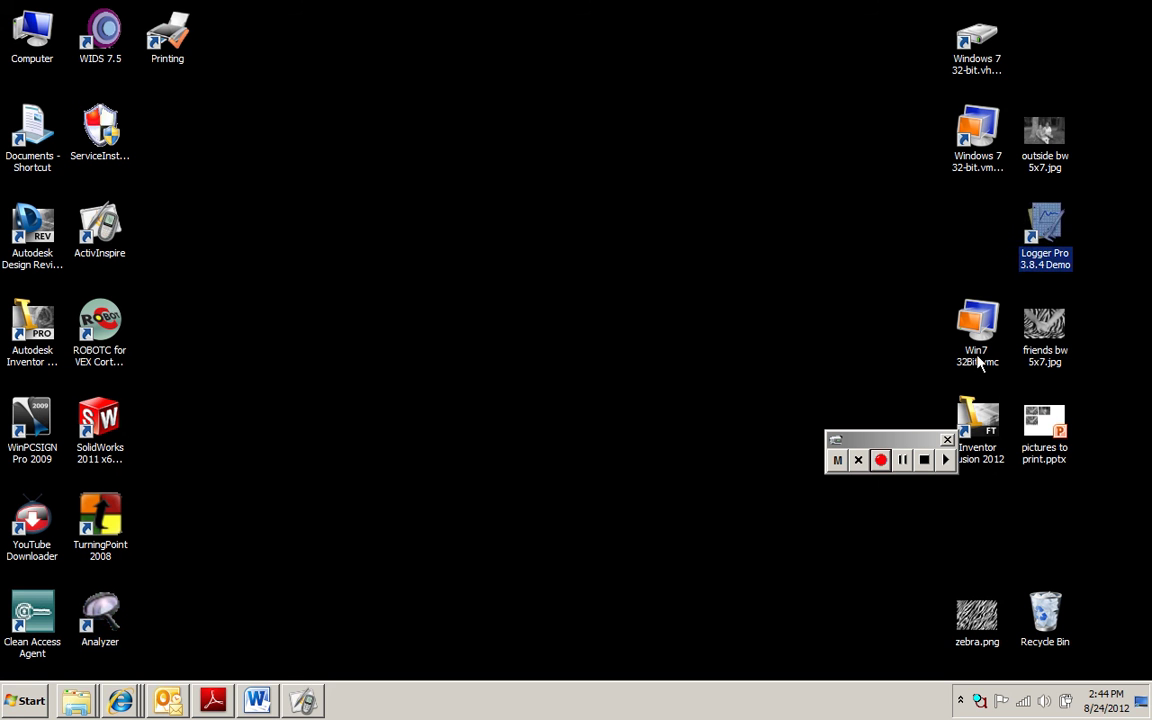
drag(977, 330, 1042, 38)
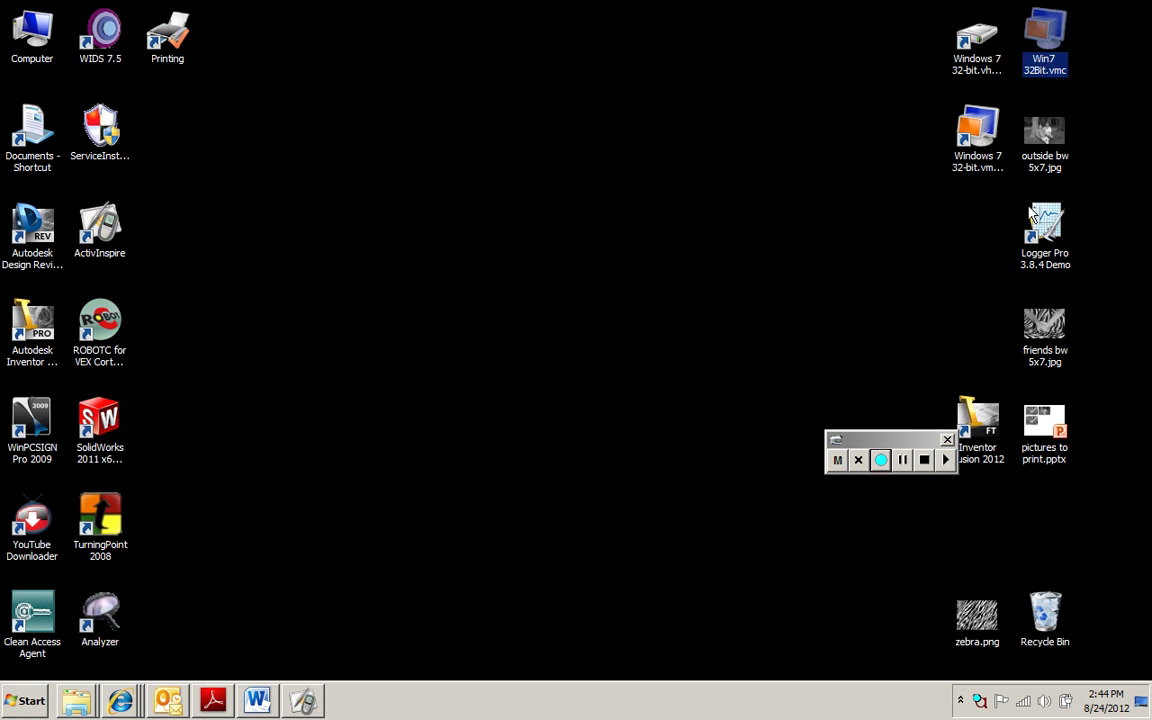
click(980, 426)
drag(980, 426, 182, 628)
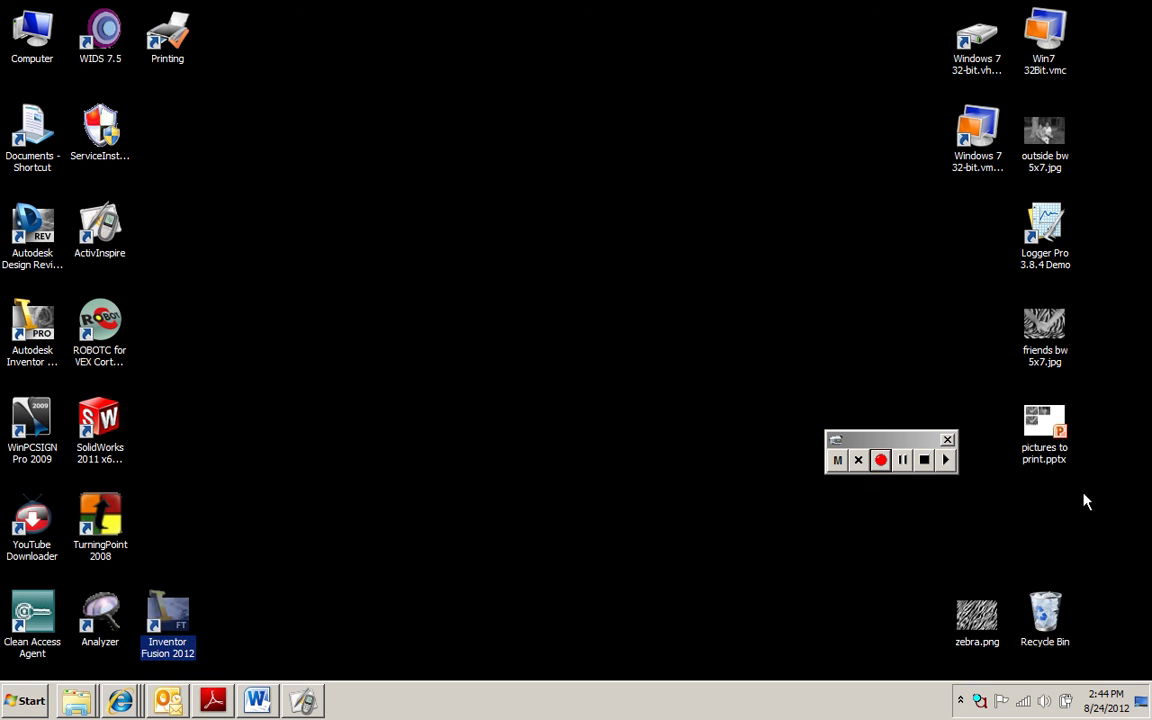
drag(977, 610, 990, 232)
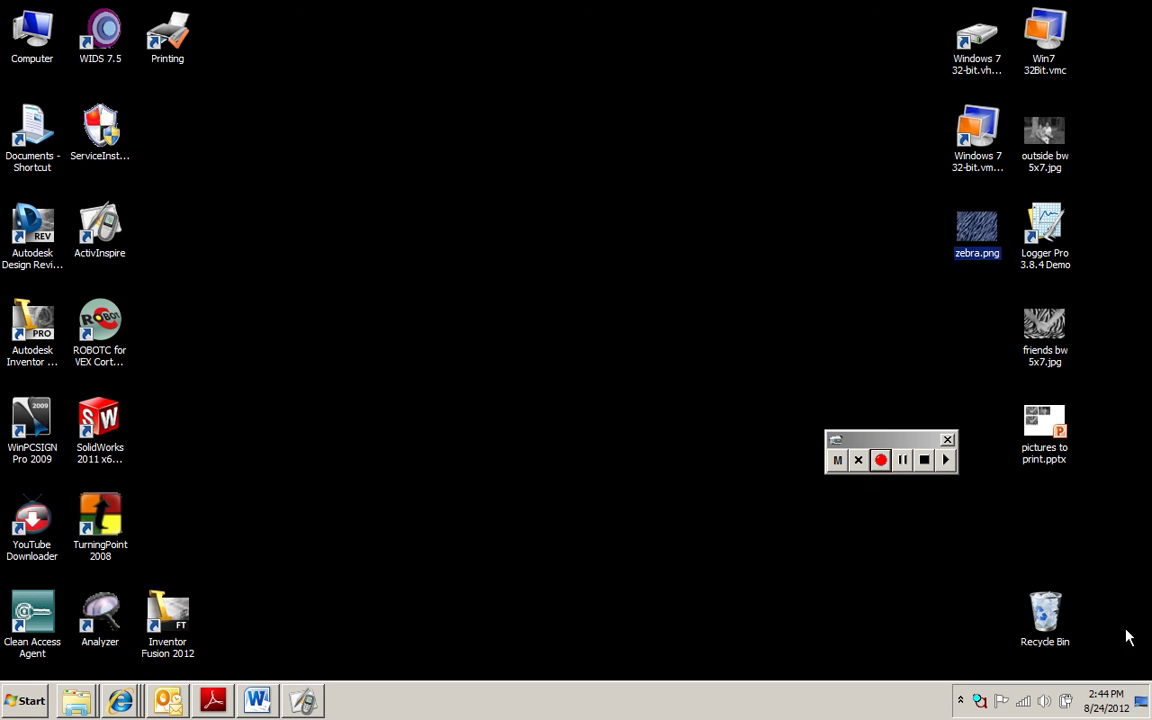
Step: Shift the Windows 7, picture, Logger Pro and pictures to print.pptx icons one column outward to the desktop's far edge
drag(1043, 45, 1110, 48)
drag(995, 50, 1050, 52)
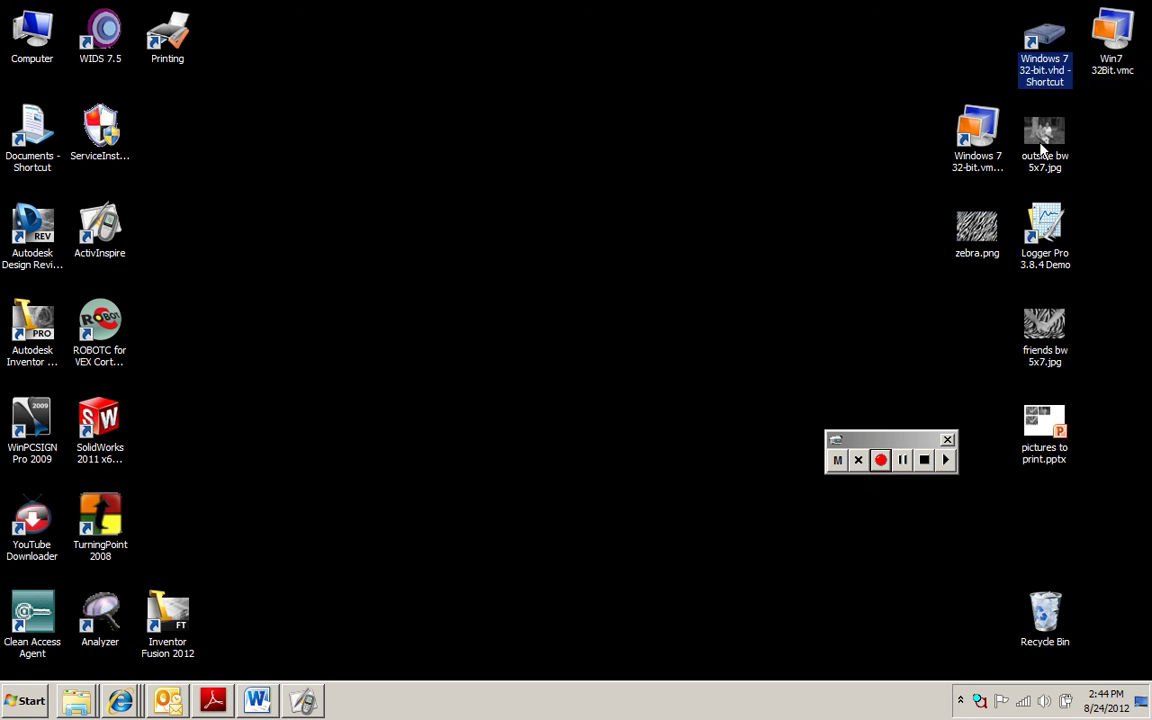
drag(1035, 127, 1114, 138)
drag(972, 130, 1043, 150)
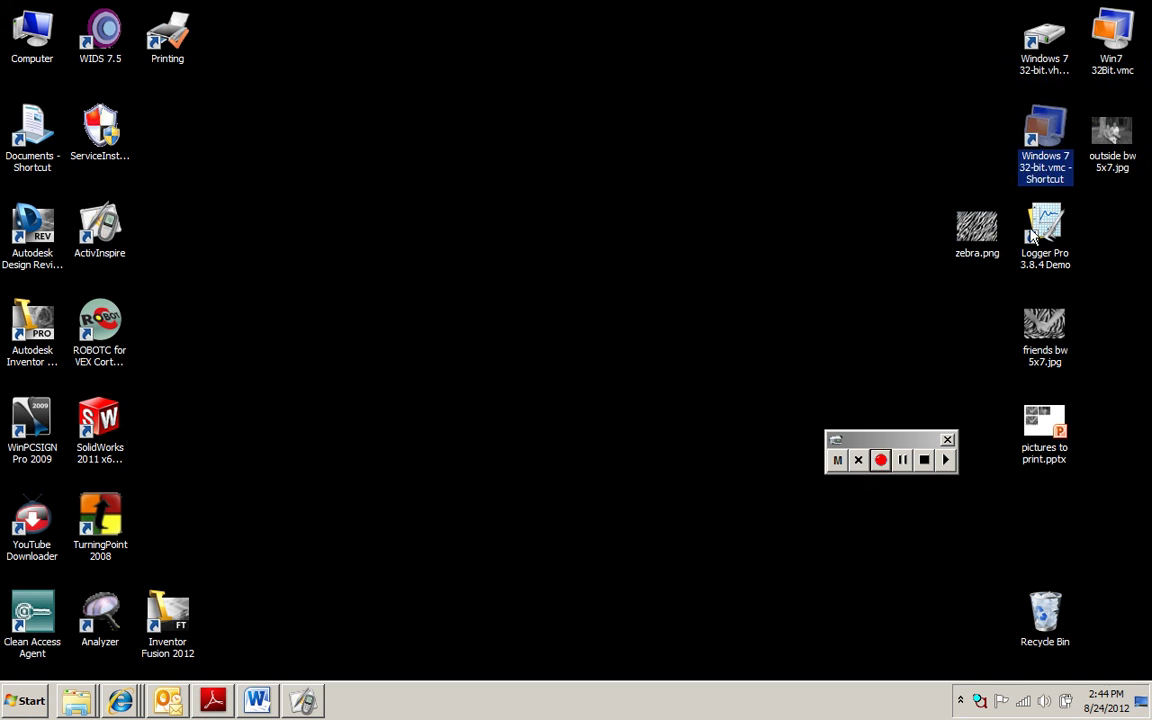
drag(1045, 228, 1112, 232)
drag(988, 232, 1056, 234)
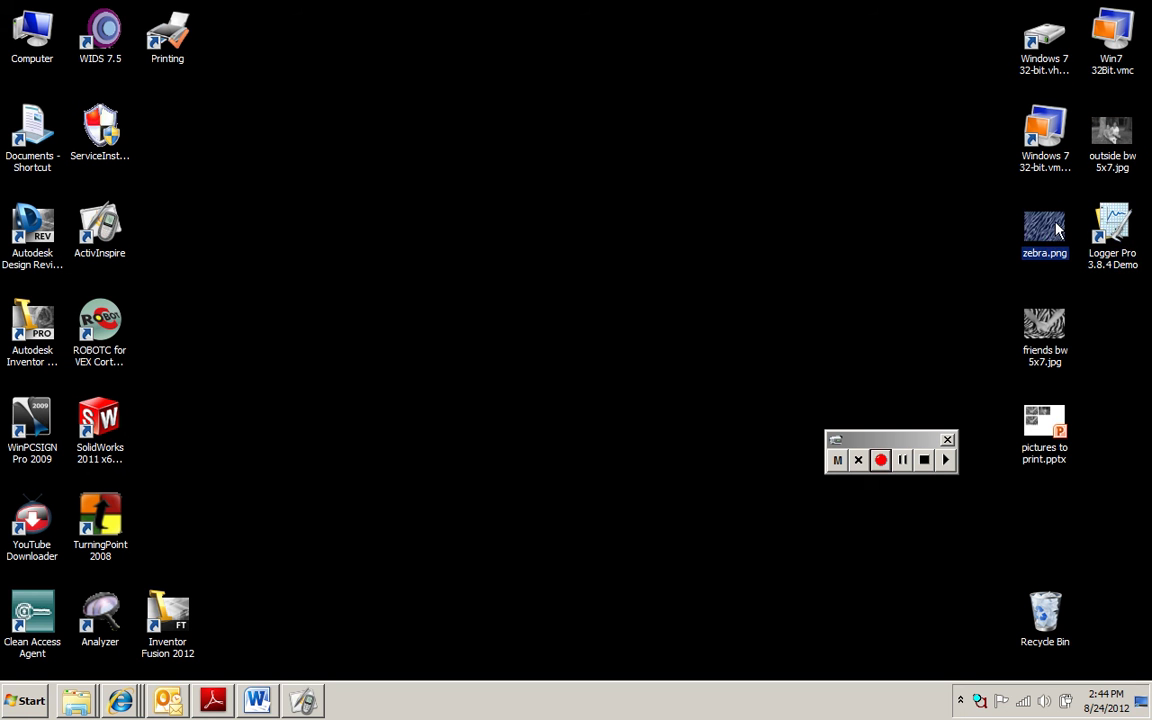
drag(1045, 325, 1134, 334)
drag(1050, 428, 1126, 424)
click(955, 365)
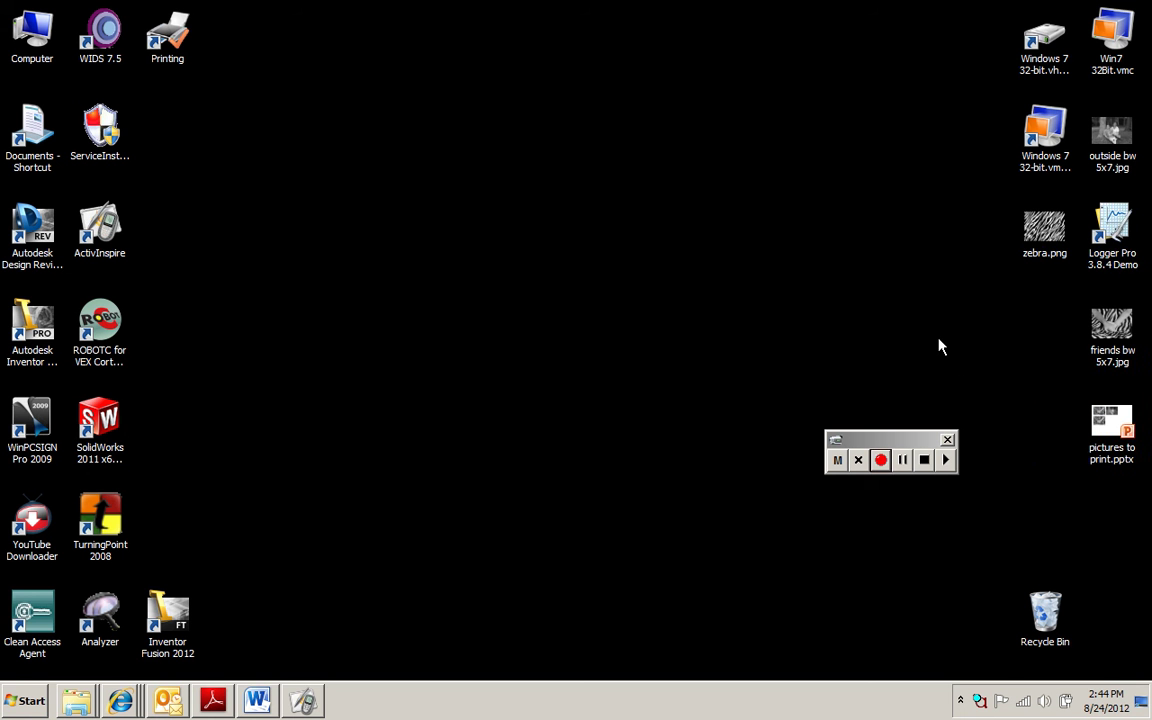
Step: Open the desktop background personalization settings and choose the Desktop folder as the picture location
right_click(463, 294)
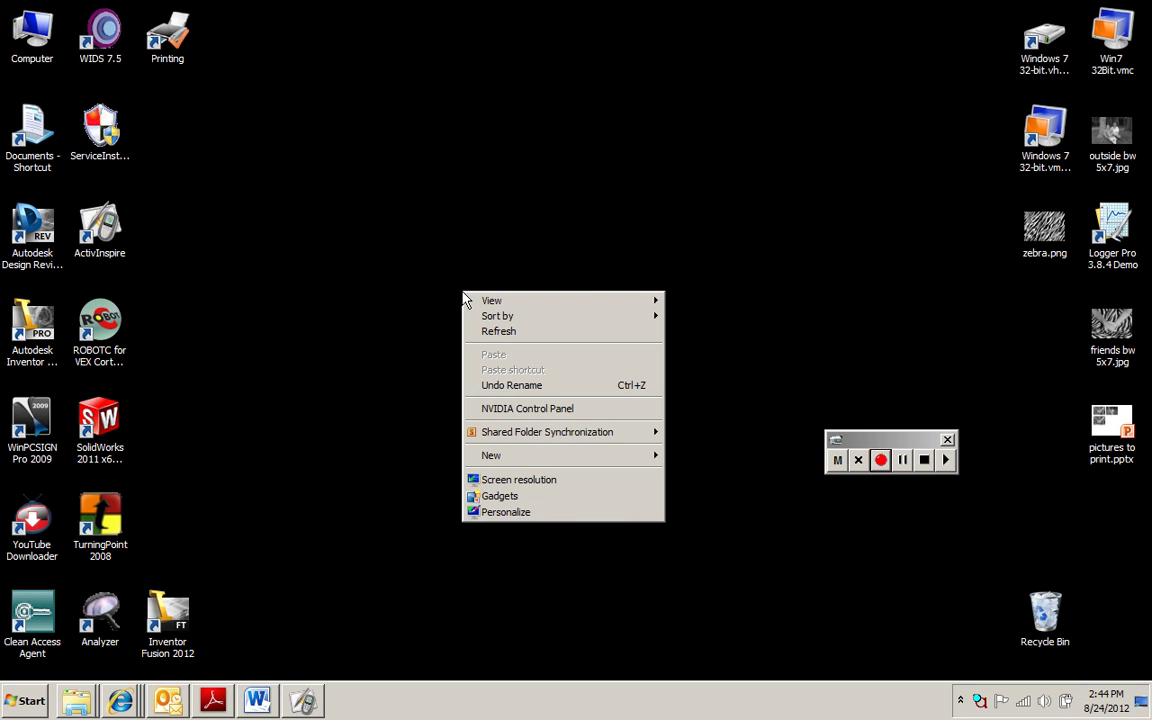
click(530, 513)
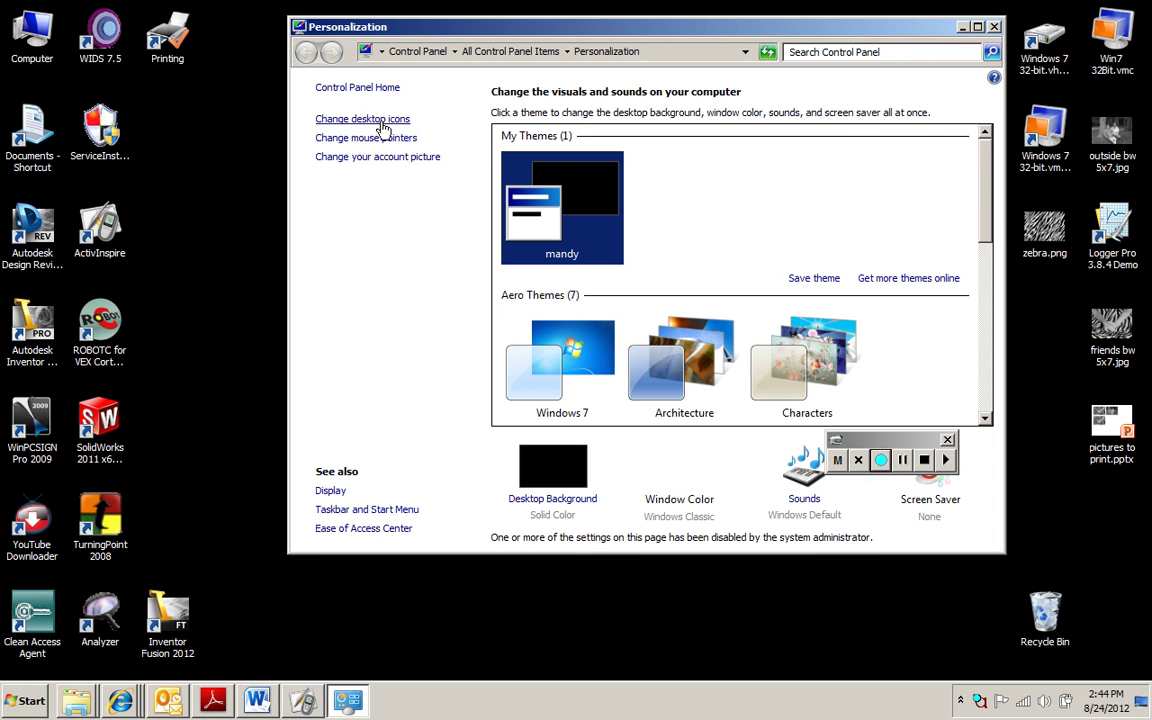
click(577, 503)
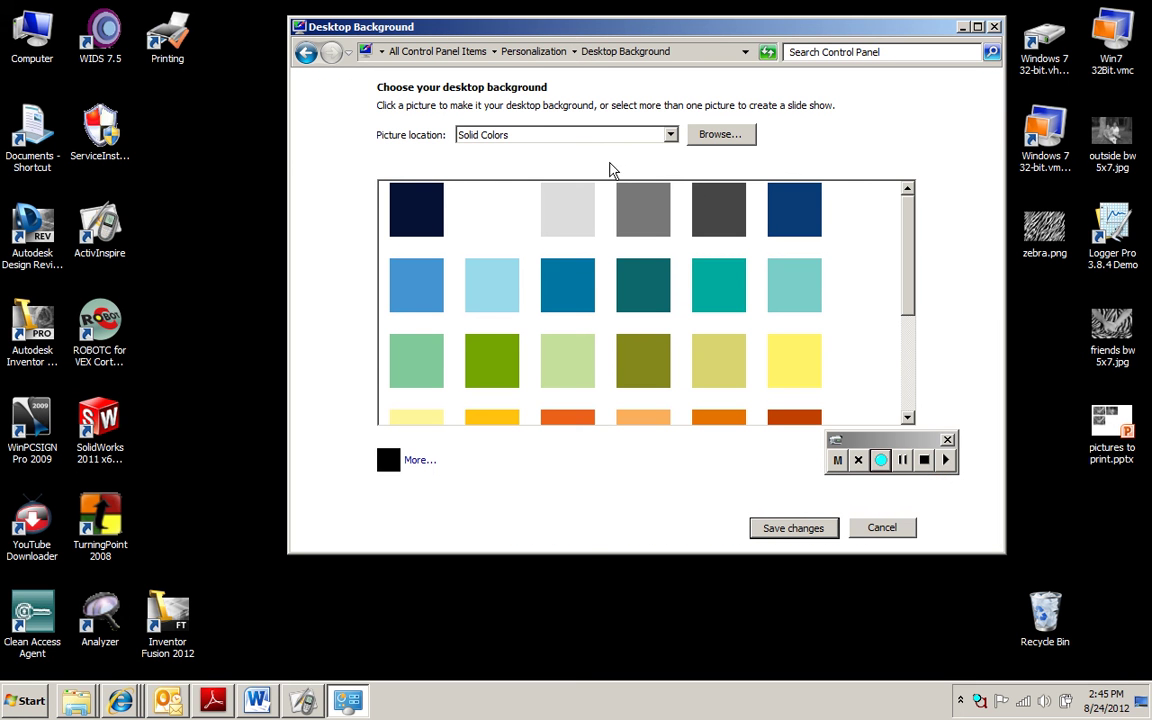
click(745, 135)
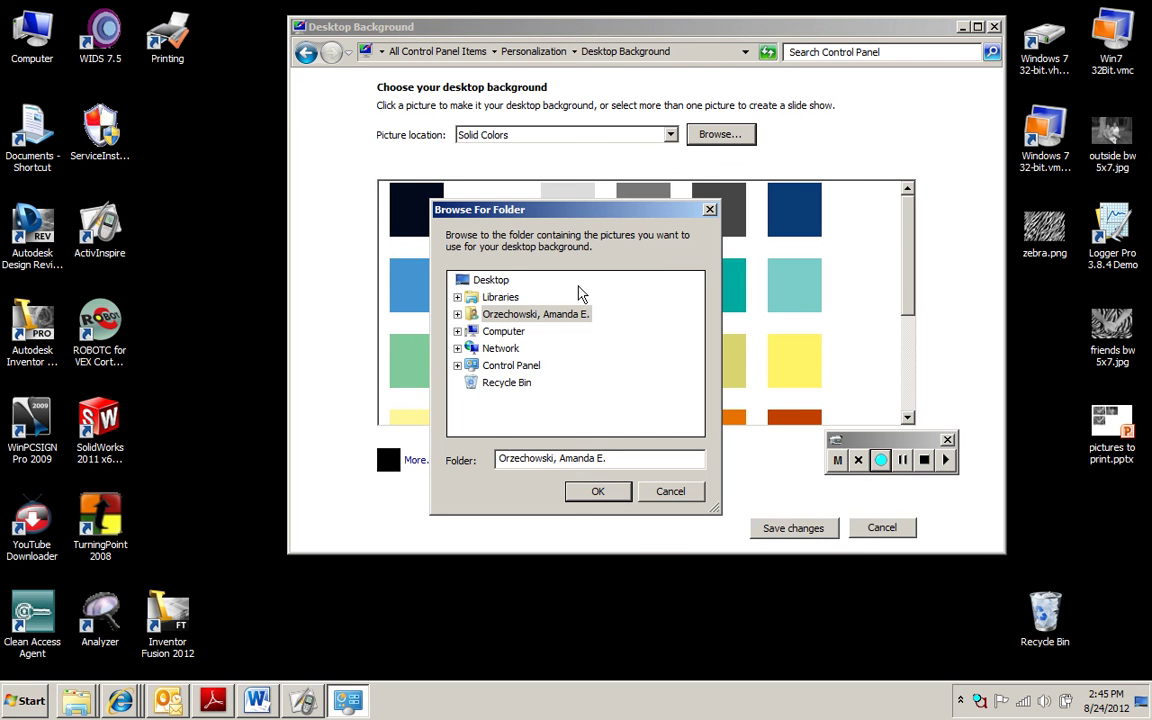
click(470, 280)
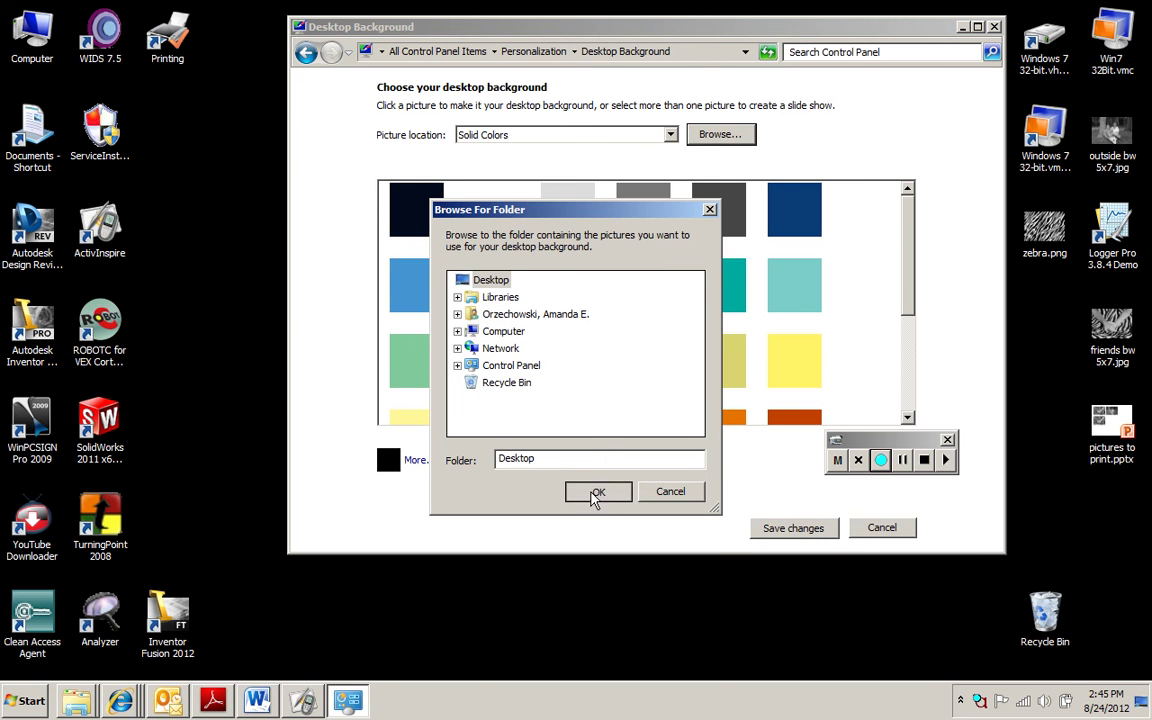
click(596, 493)
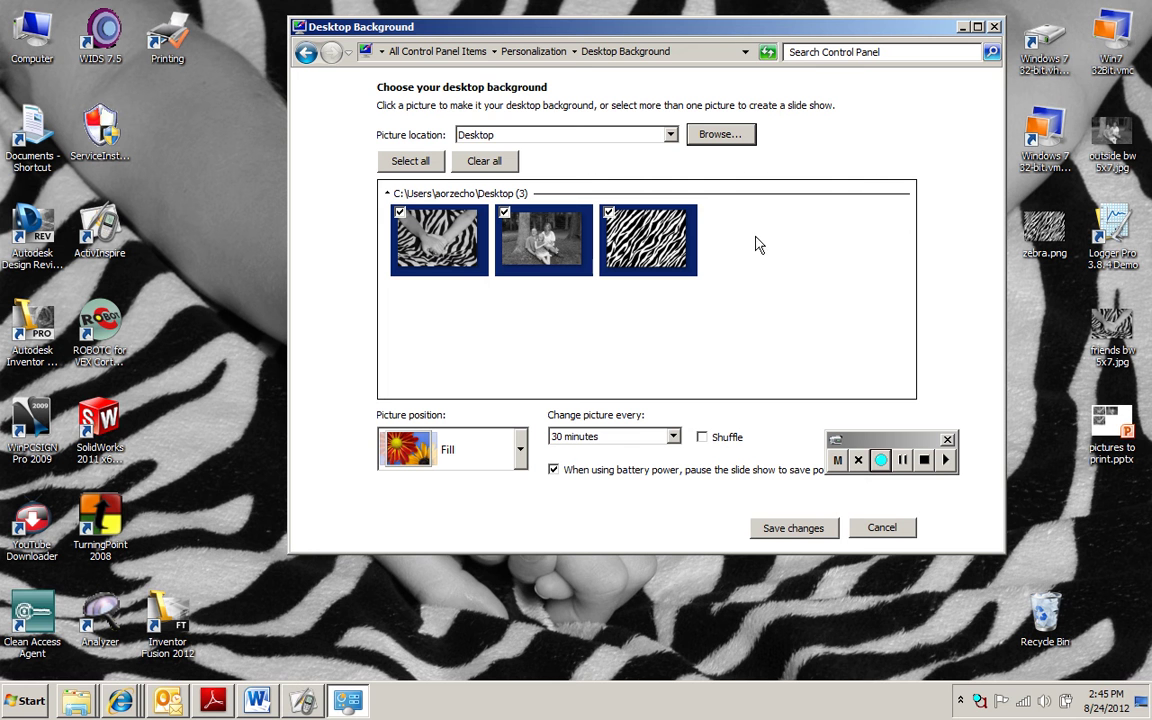
Step: Preview the hands photo and the outdoor group photo as backgrounds, try the Fit and Stretch picture positions, and discard the changes
click(410, 232)
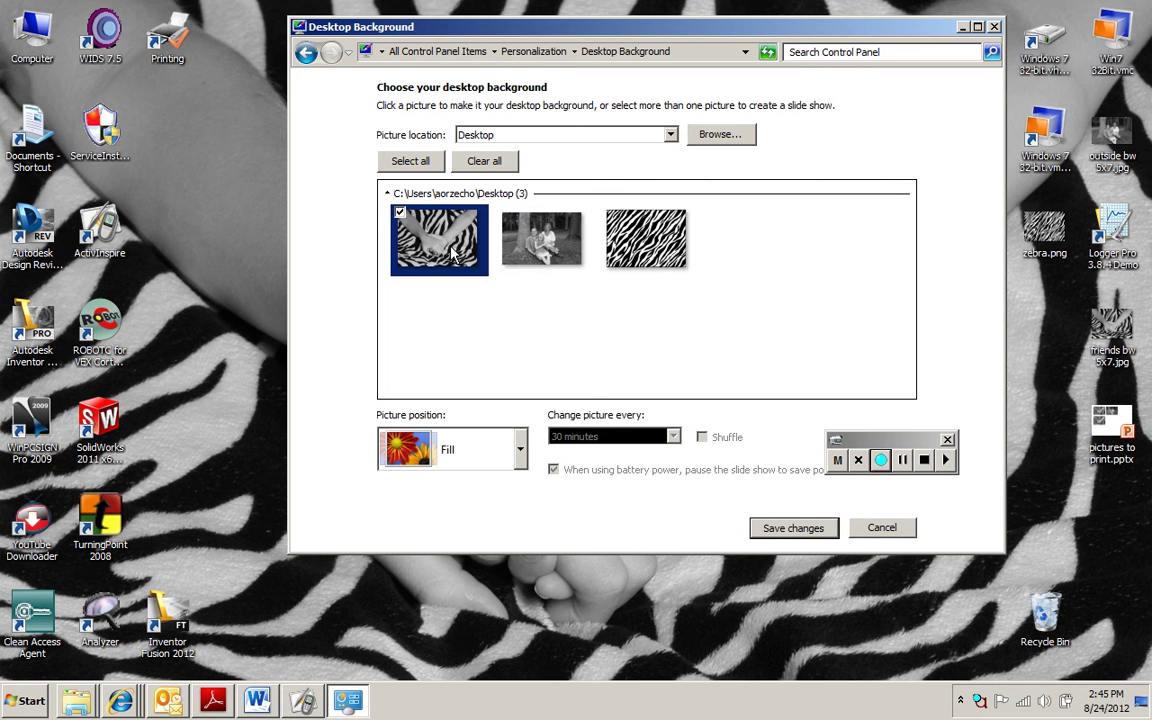
click(500, 256)
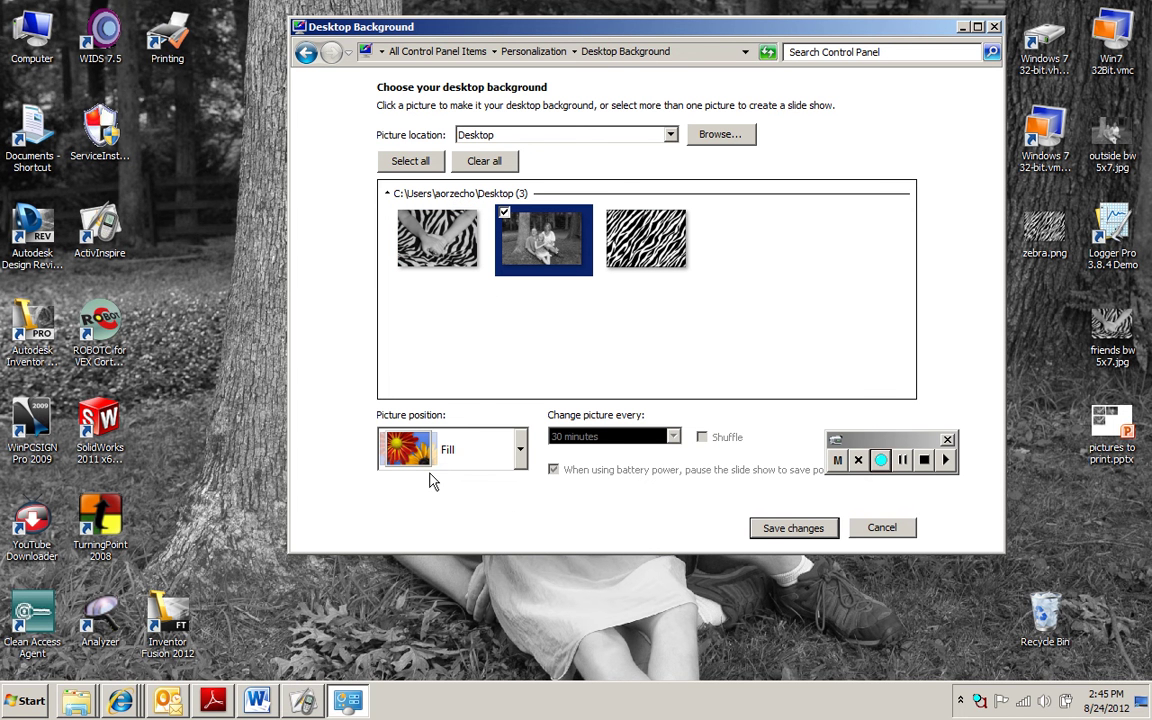
click(519, 452)
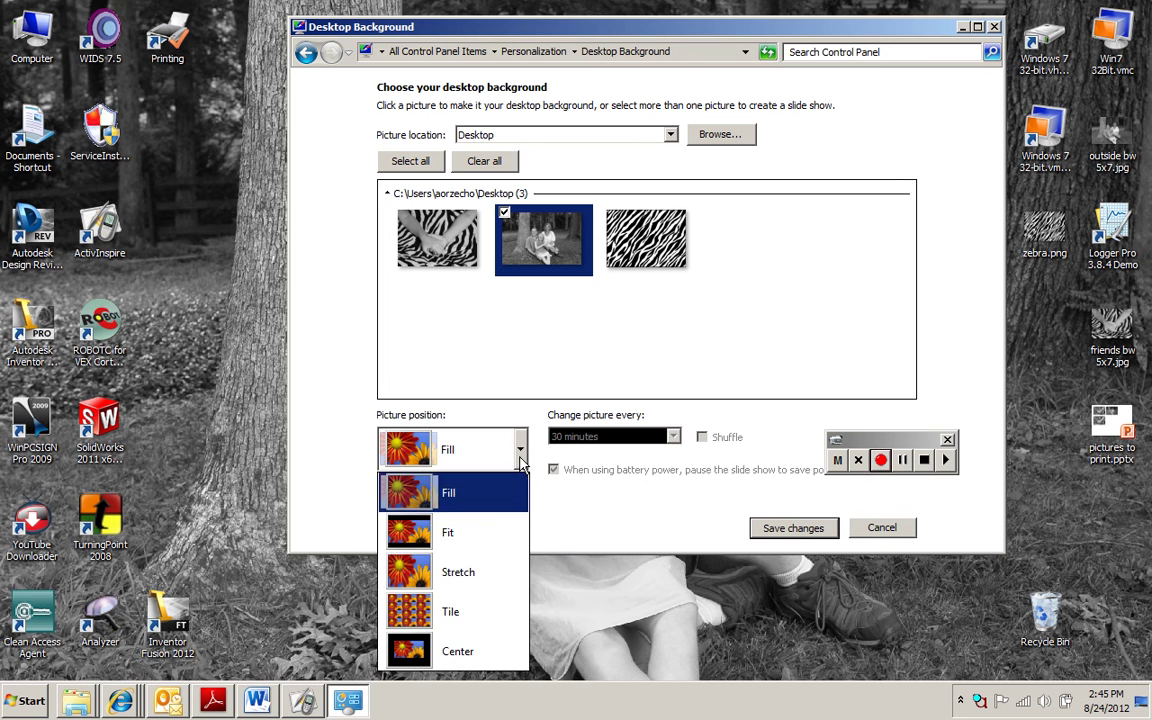
click(484, 536)
click(522, 450)
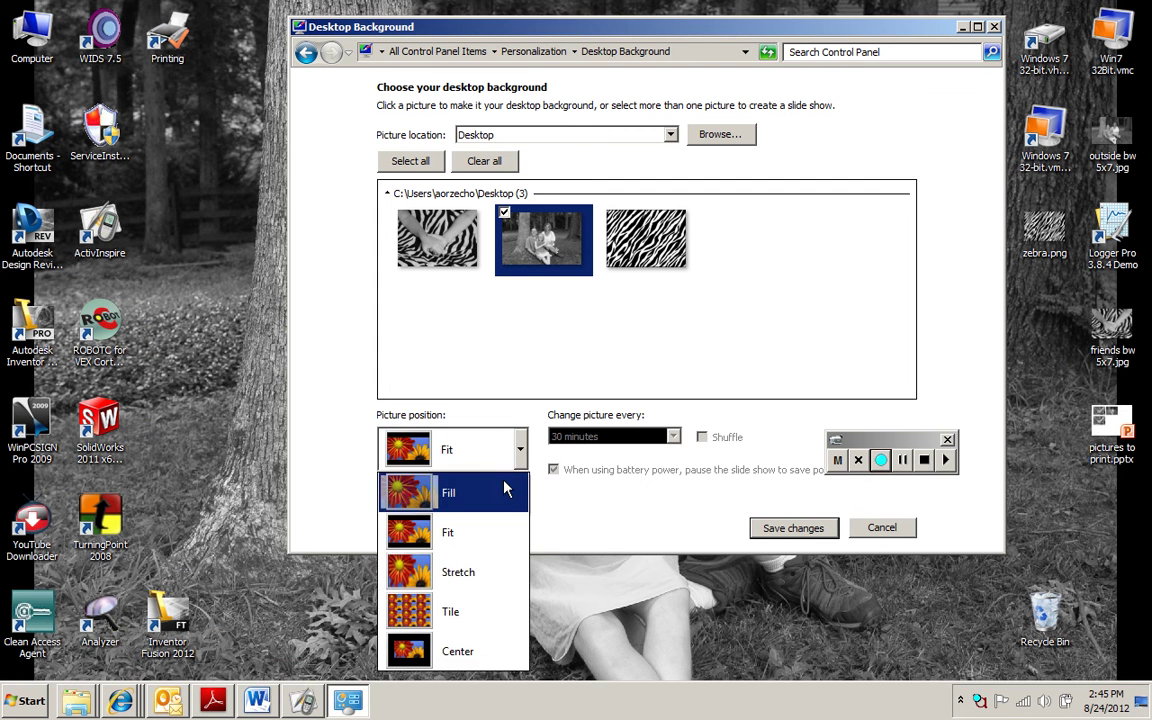
click(490, 578)
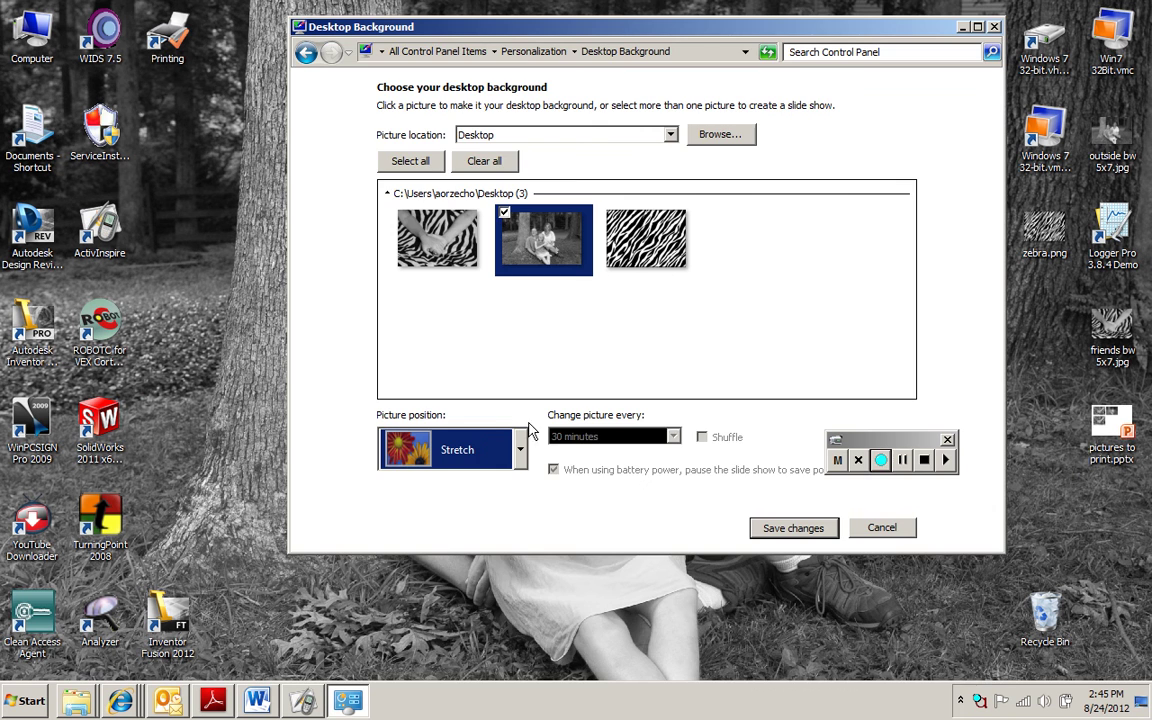
mouse_move(620, 30)
mouse_down()
mouse_move(603, 490)
mouse_move(645, 82)
mouse_move(639, 16)
mouse_up()
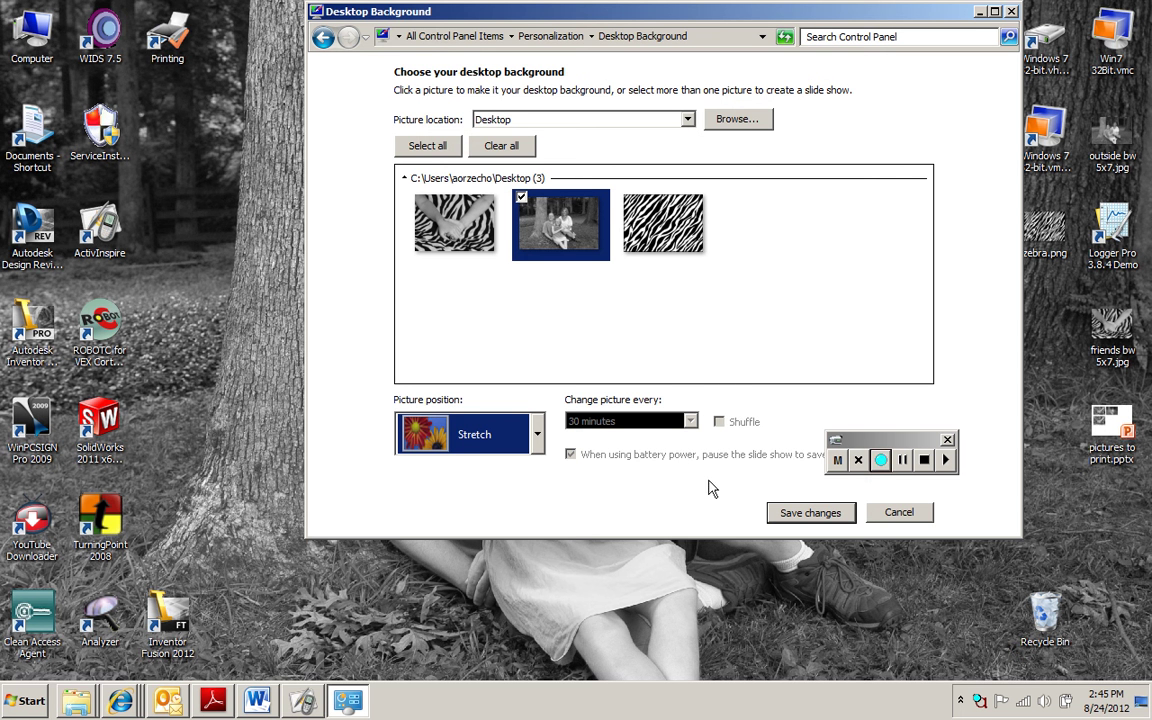
click(882, 518)
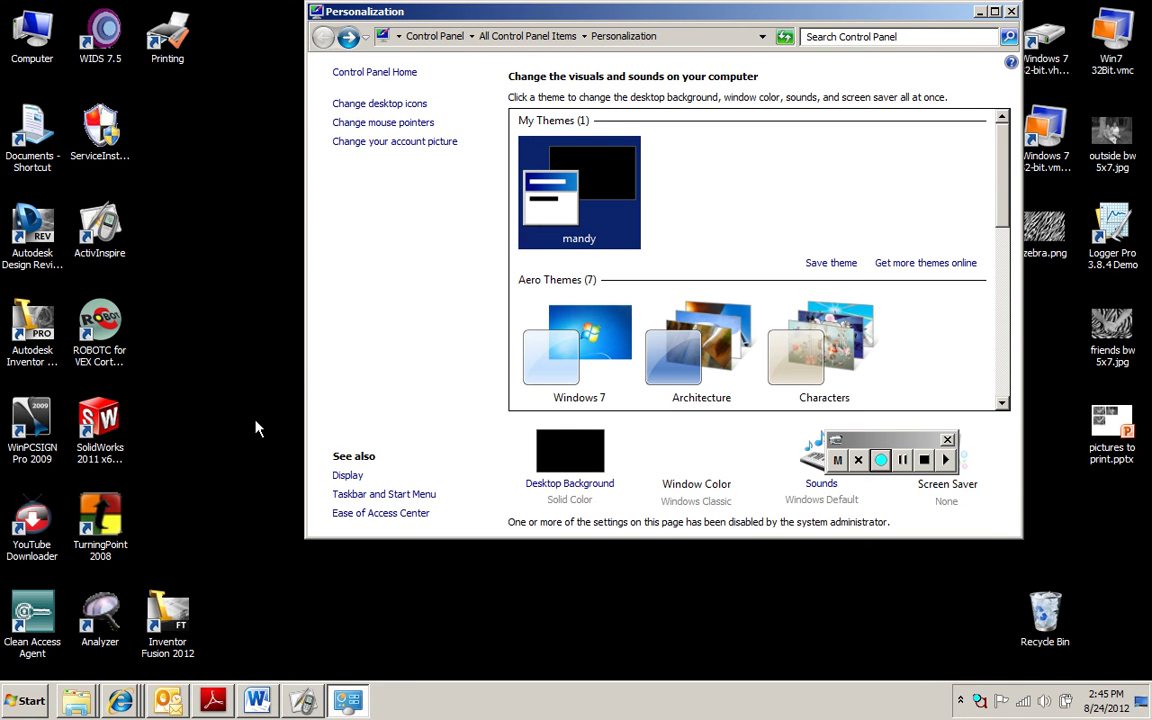
Step: Move the Personalization window clear of the desktop's file icons and place the Recycle Bin in the outermost icon column
drag(578, 11, 419, 41)
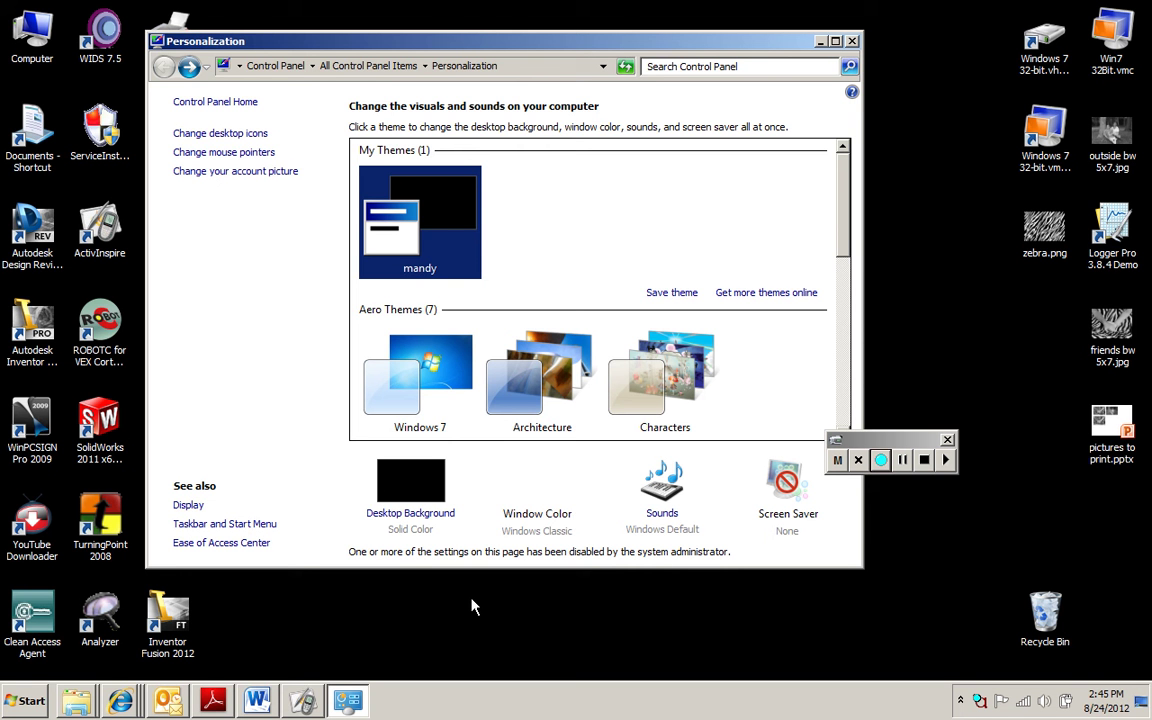
drag(880, 439, 986, 476)
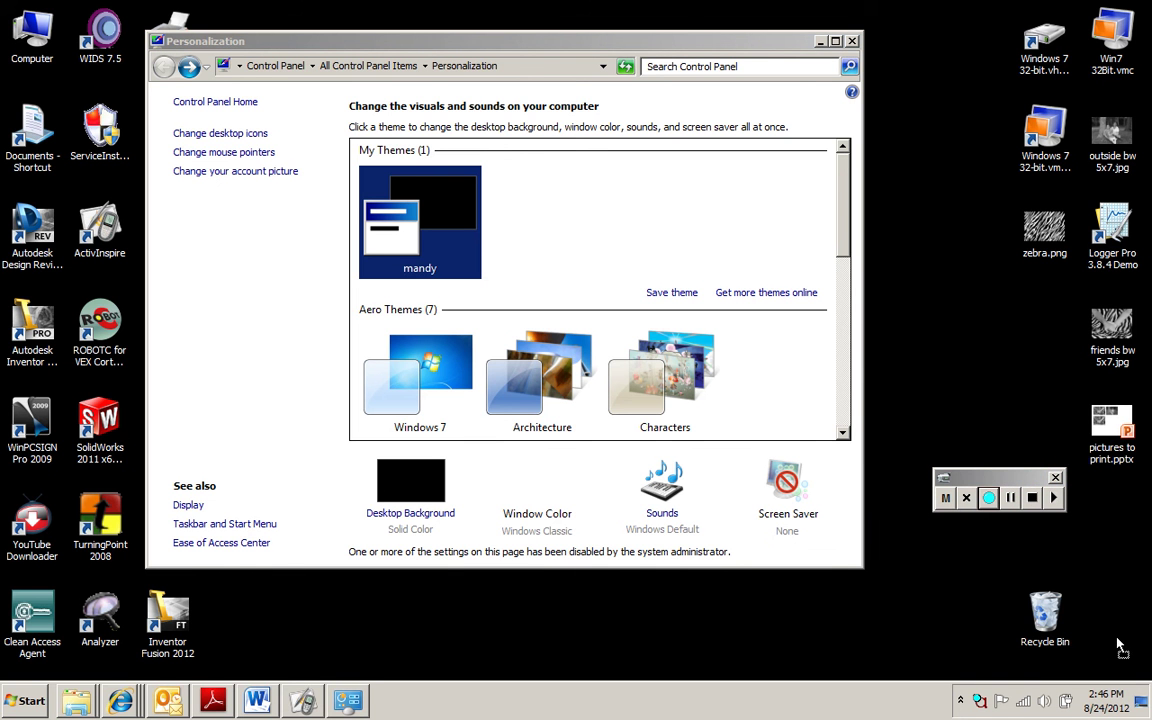
drag(1040, 615, 1110, 615)
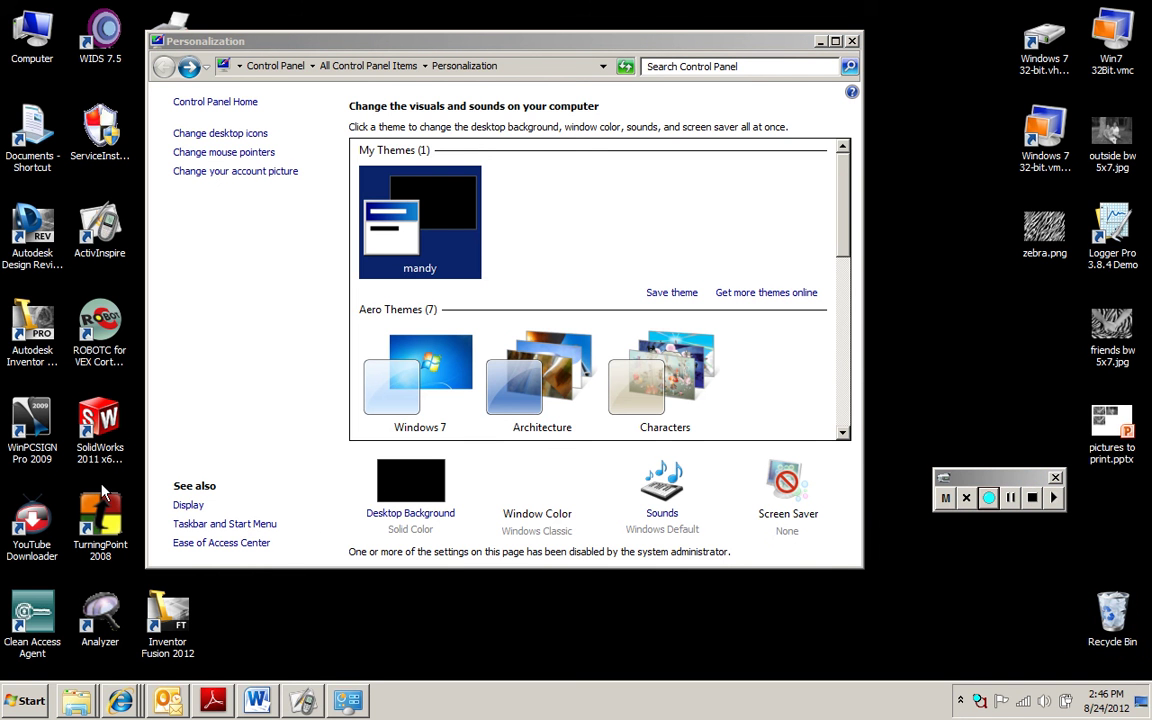
Step: Review the Display options, the Screen Resolution settings and the All Control Panel Items list, and close the window
click(189, 507)
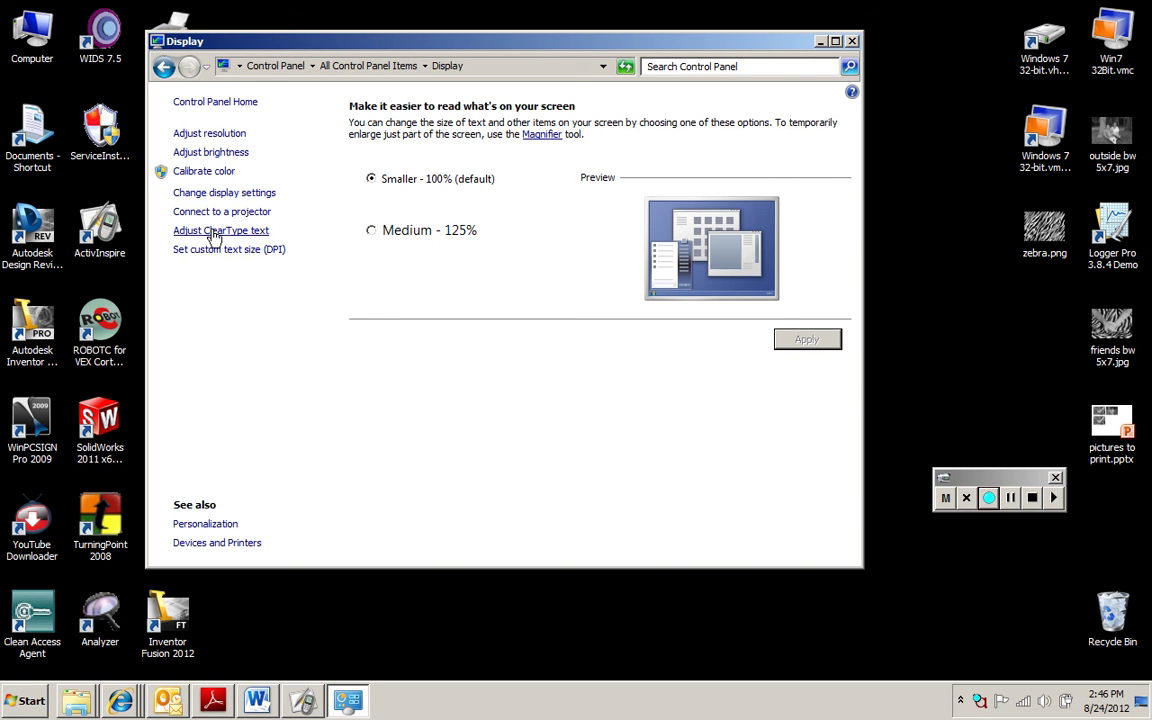
click(226, 195)
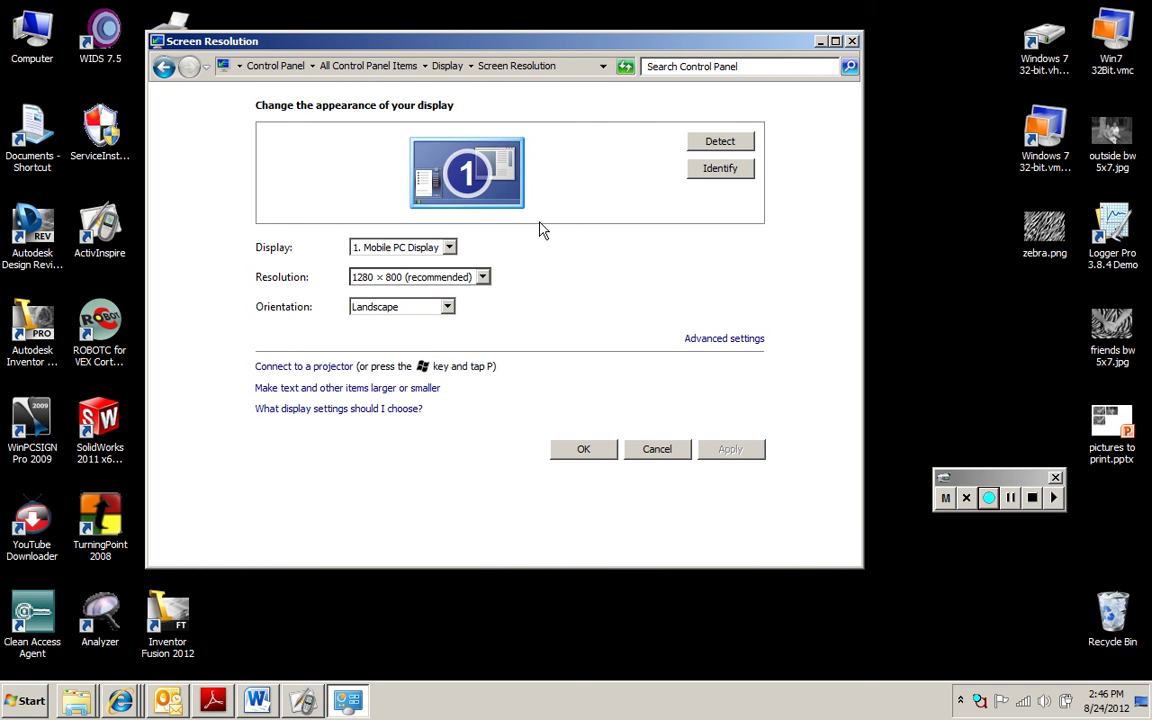
click(448, 66)
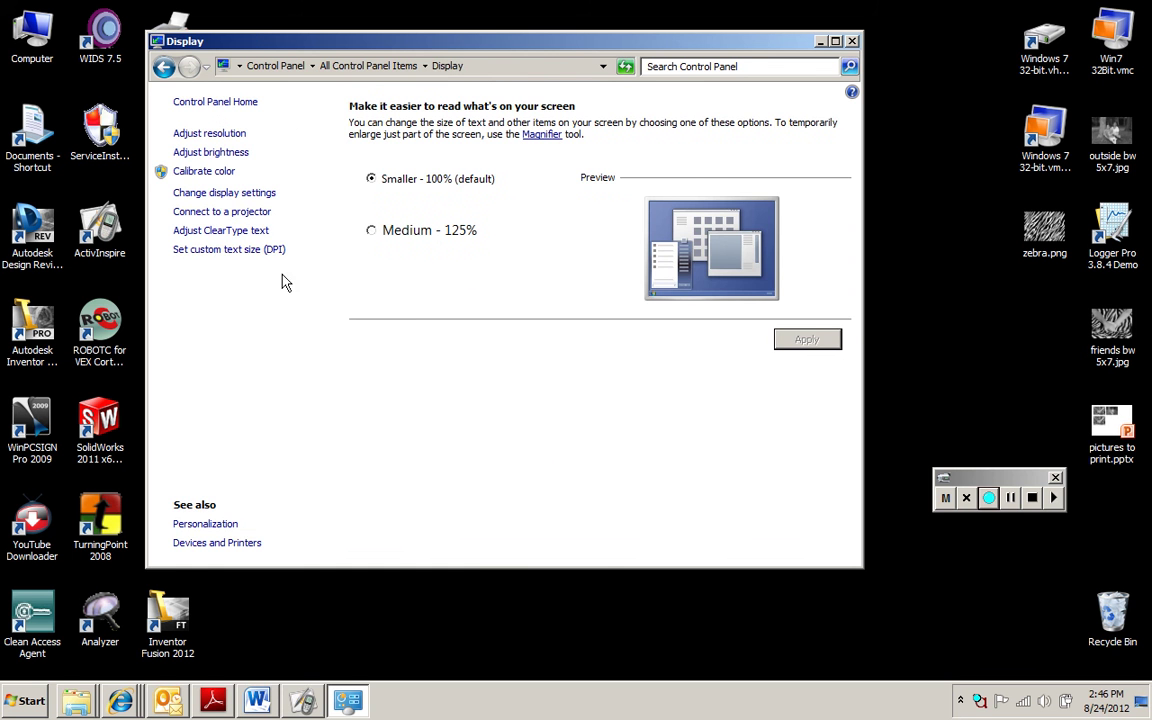
click(368, 66)
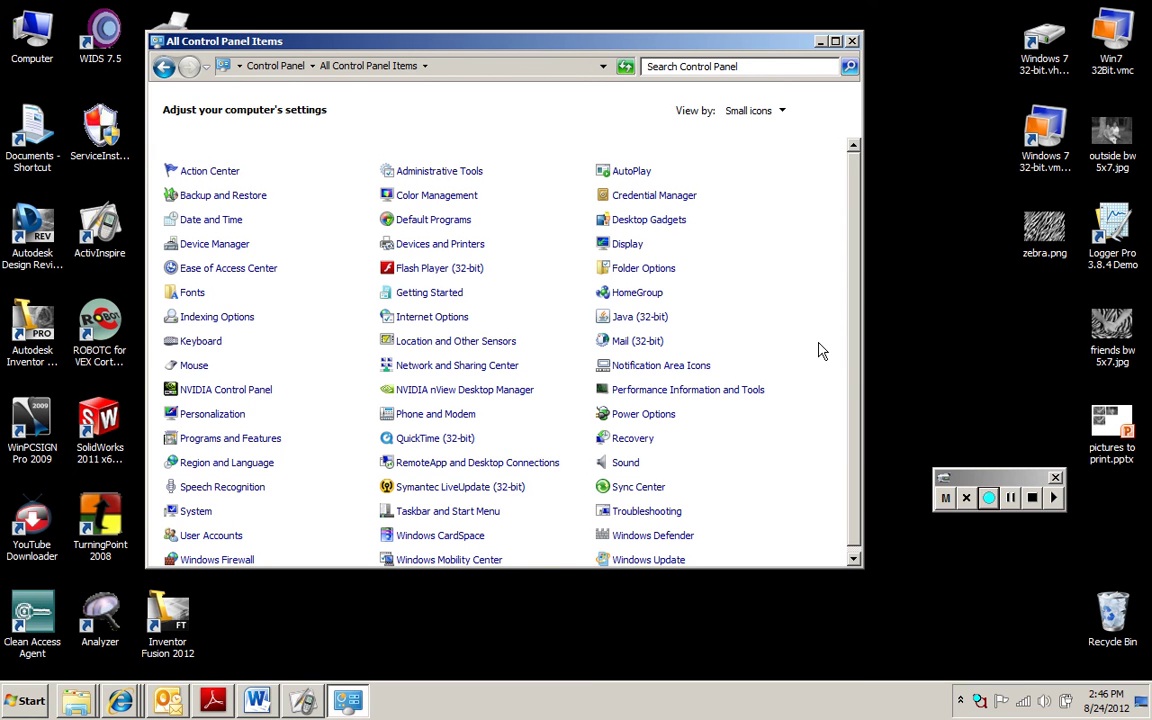
click(851, 43)
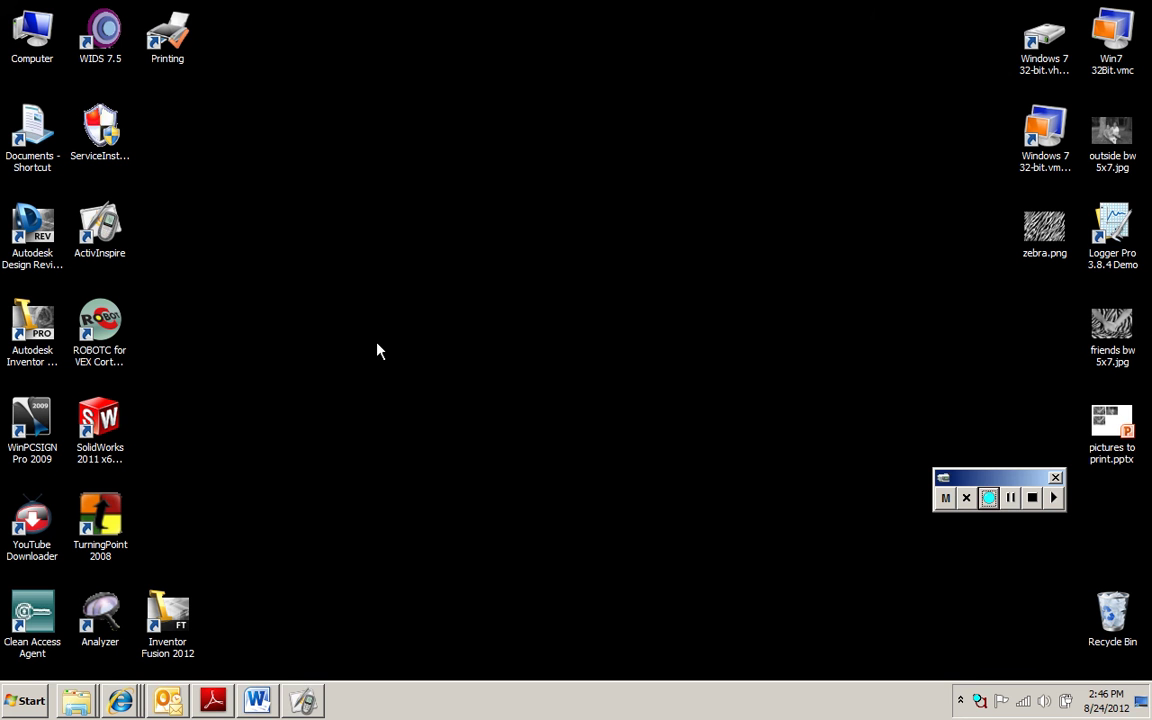
Step: Open the desktop Gadget Gallery and go to Microsoft's online page for getting more gadgets
right_click(436, 307)
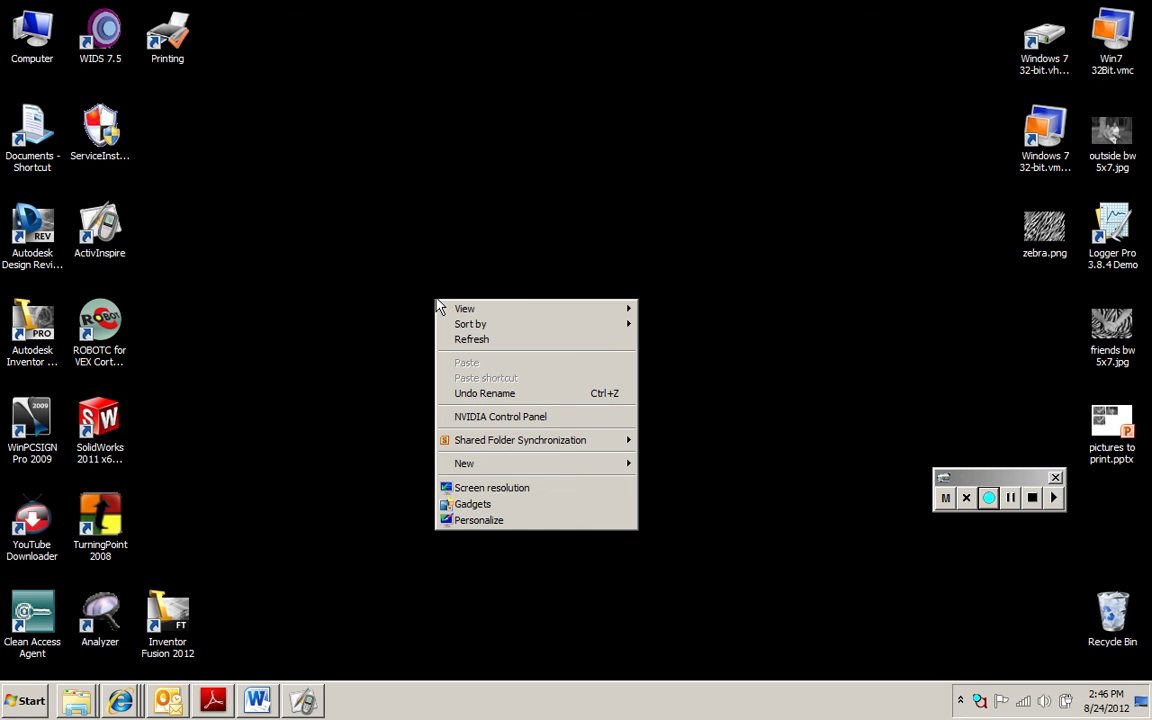
click(478, 504)
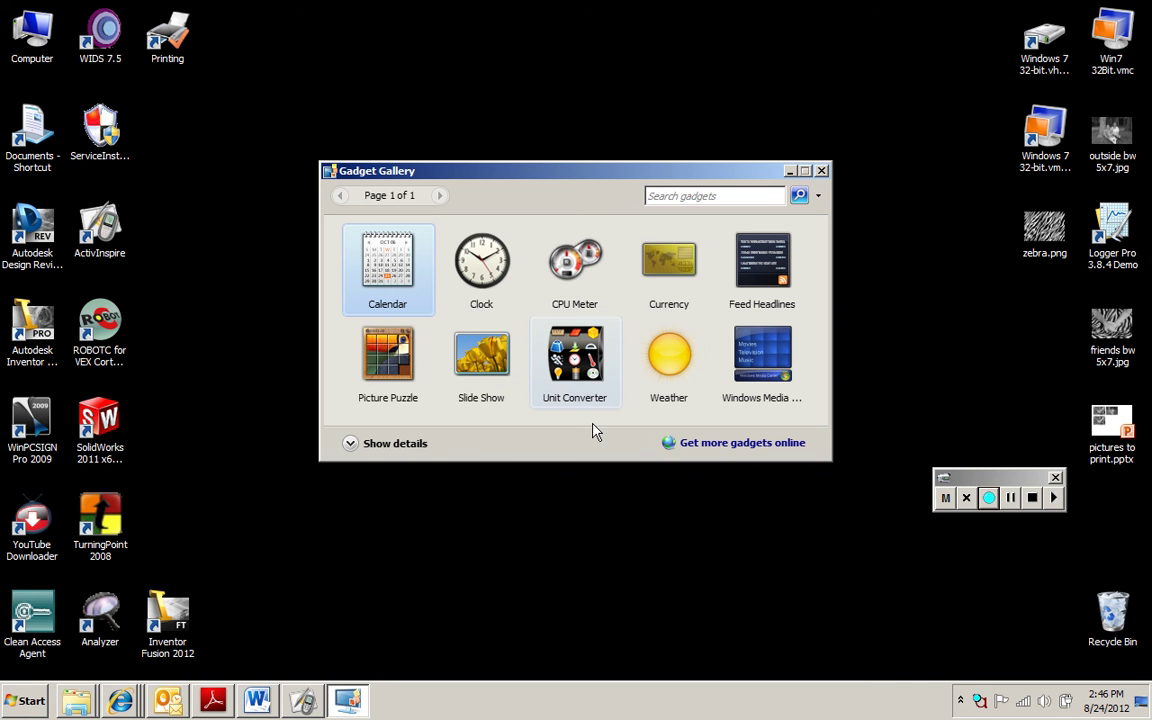
click(714, 448)
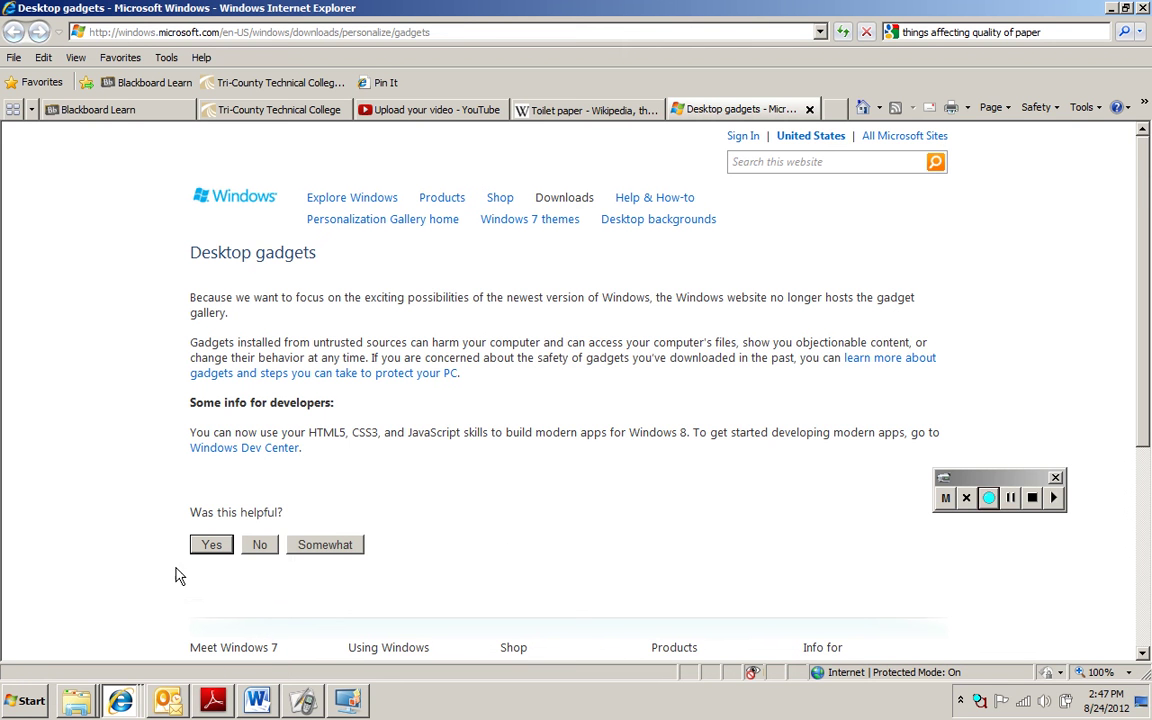
Step: Rate the Desktop gadgets page as helpful and decline to add a comment
click(211, 545)
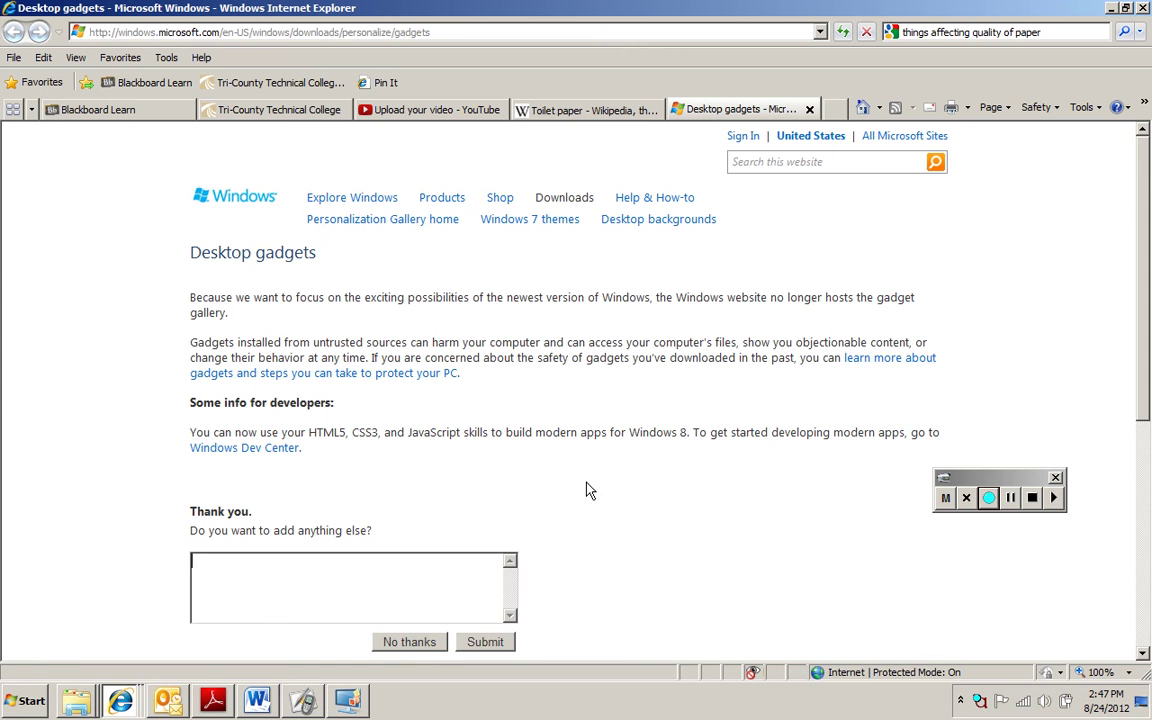
click(412, 641)
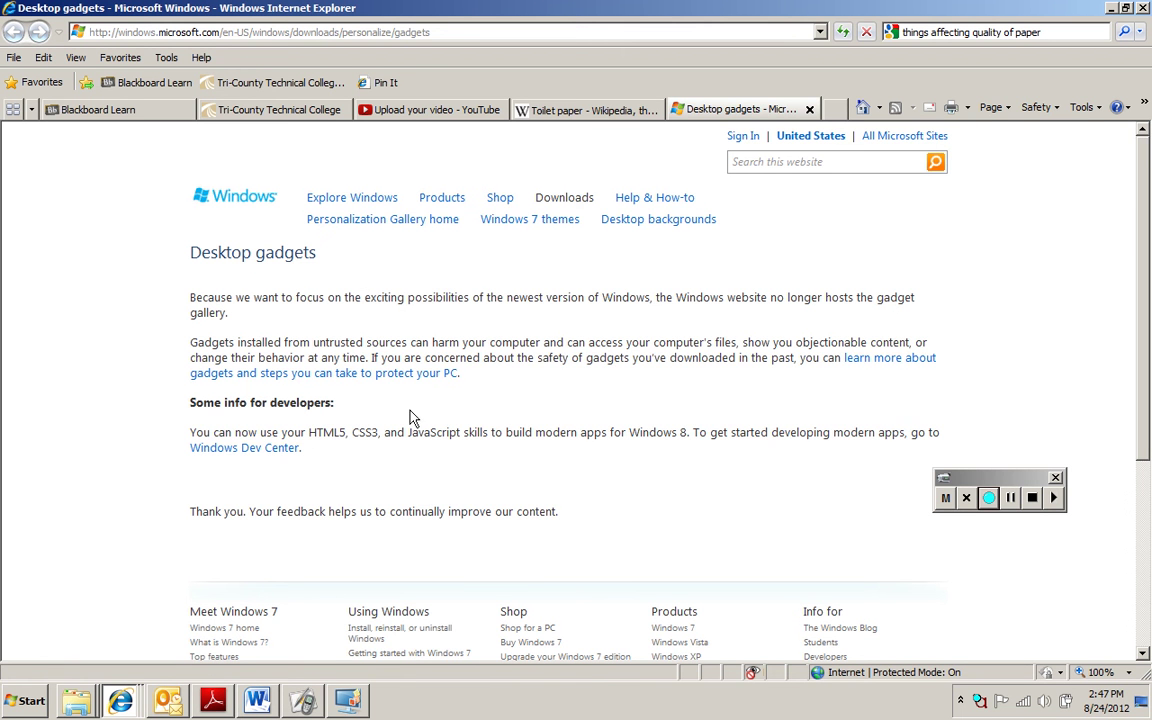
Step: Read the linked security advisory about gadget vulnerabilities, return to the Desktop gadgets page and look through its remaining content
click(380, 374)
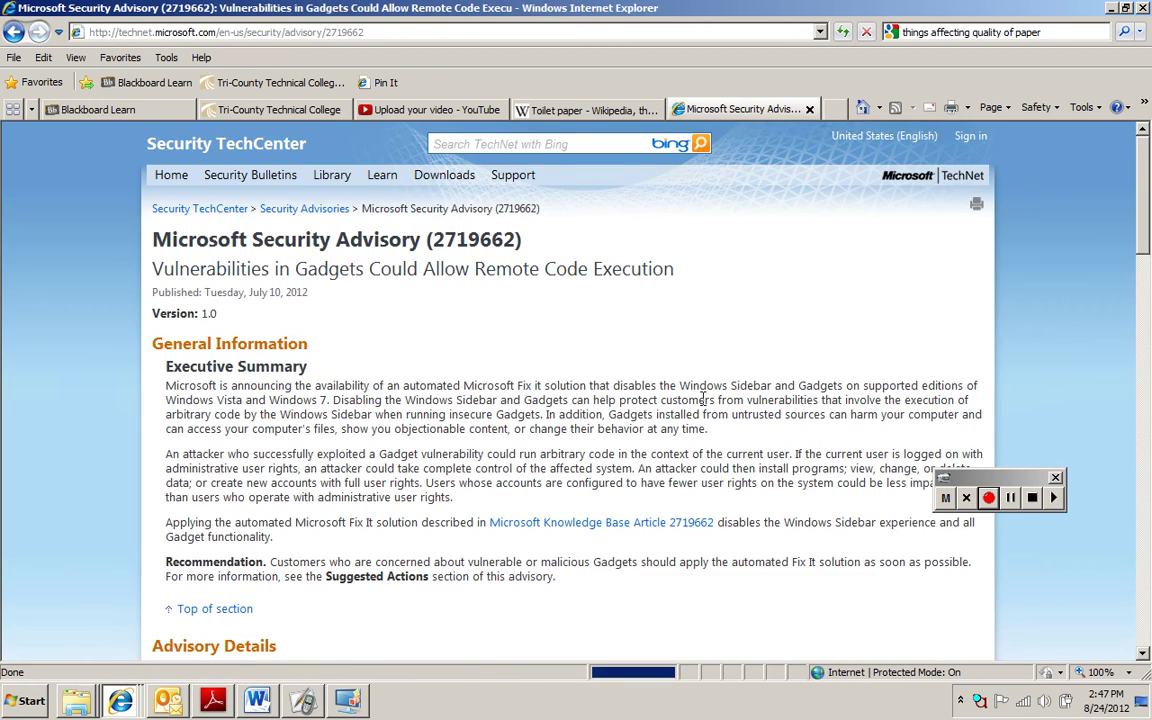
scroll(688, 396, down, 5)
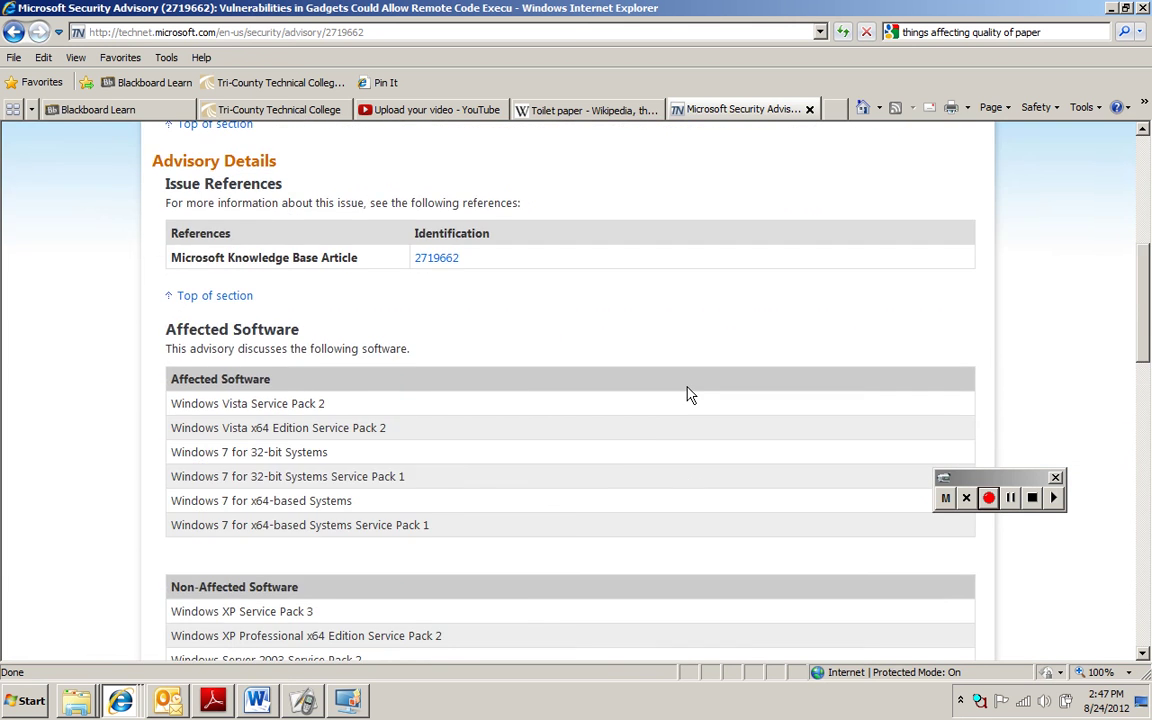
scroll(689, 398, down, 4)
scroll(689, 398, up, 10)
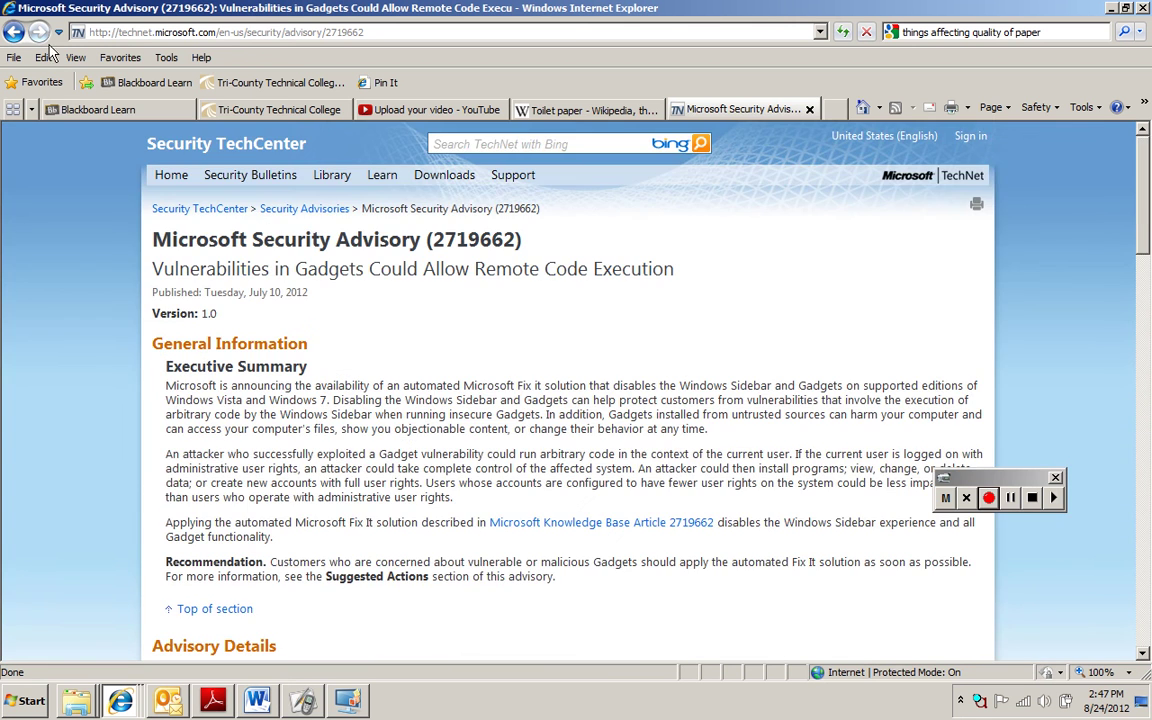
click(13, 31)
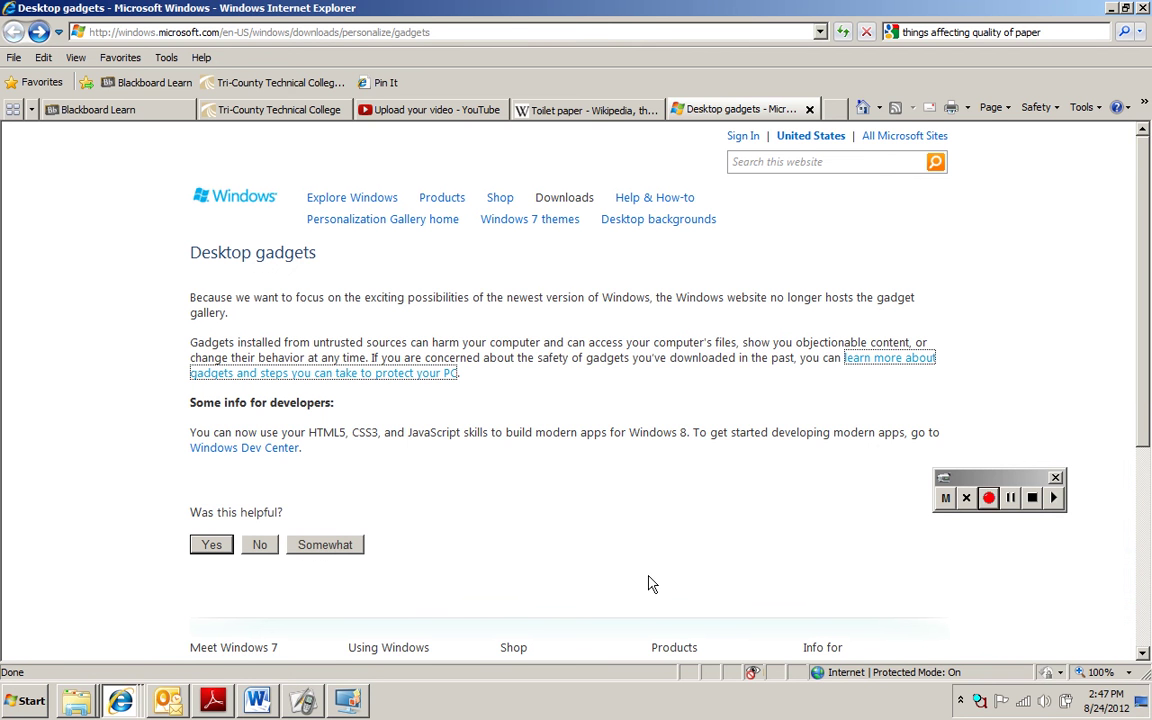
scroll(728, 416, down, 5)
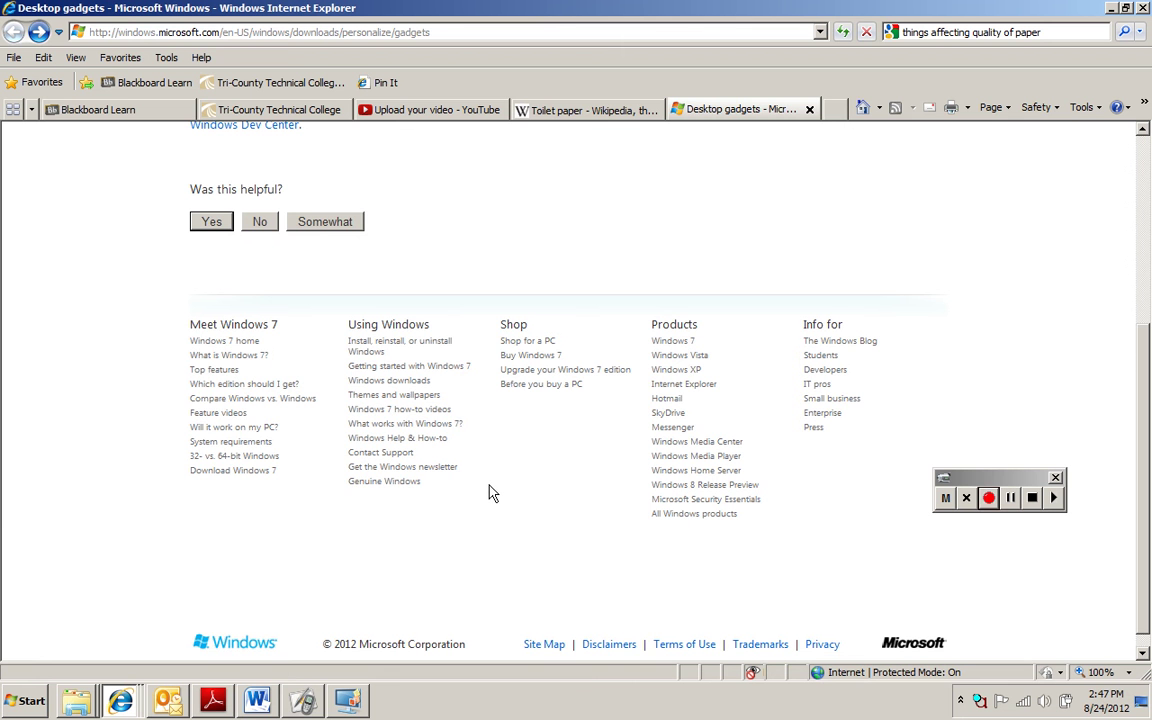
scroll(560, 510, up, 2)
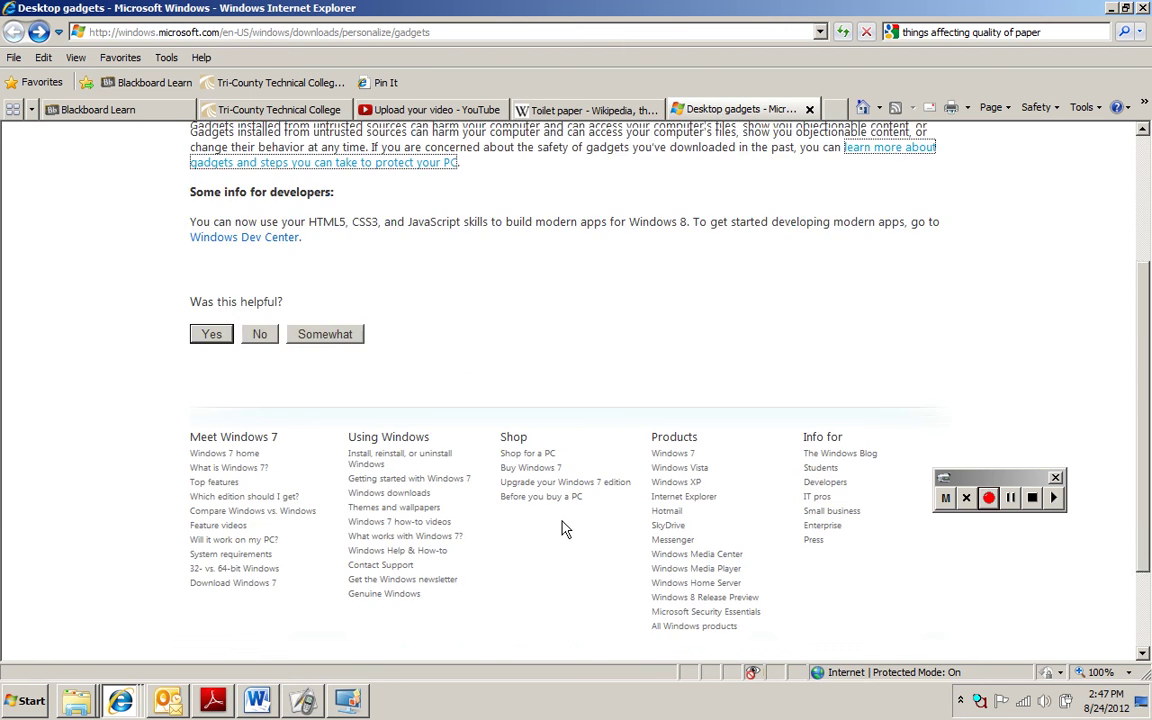
scroll(565, 526, up, 4)
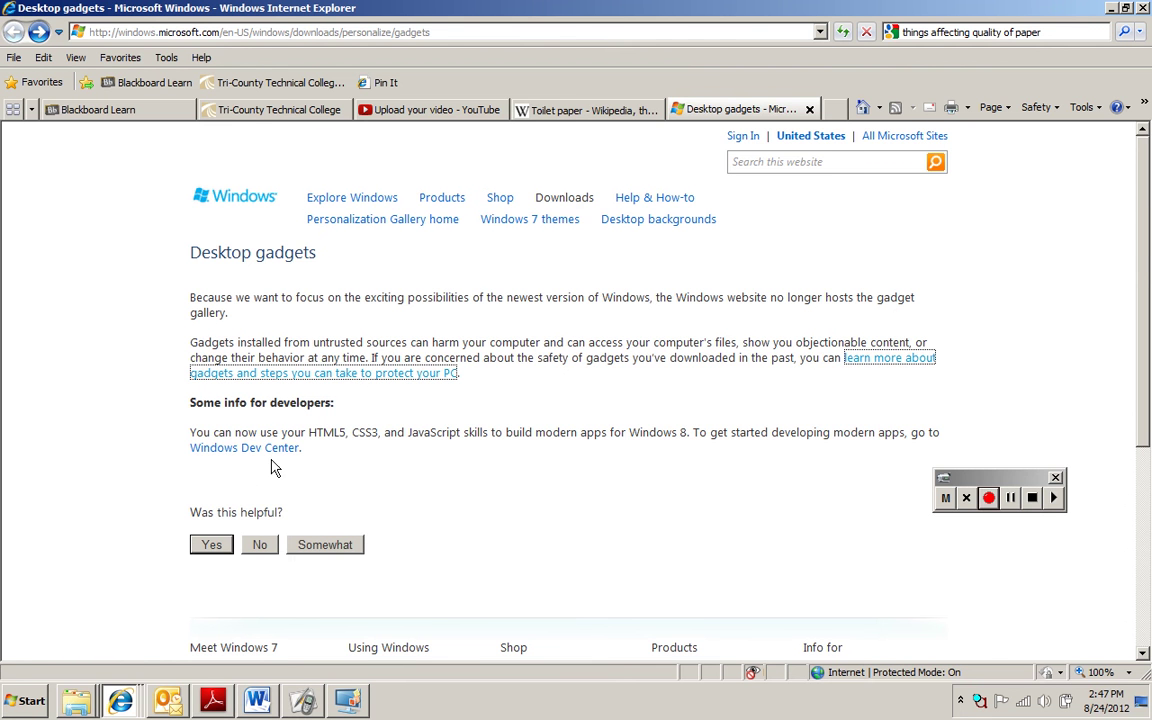
Step: Open the Personalization Gallery home page and look through its themes, wallpapers and new features
click(364, 222)
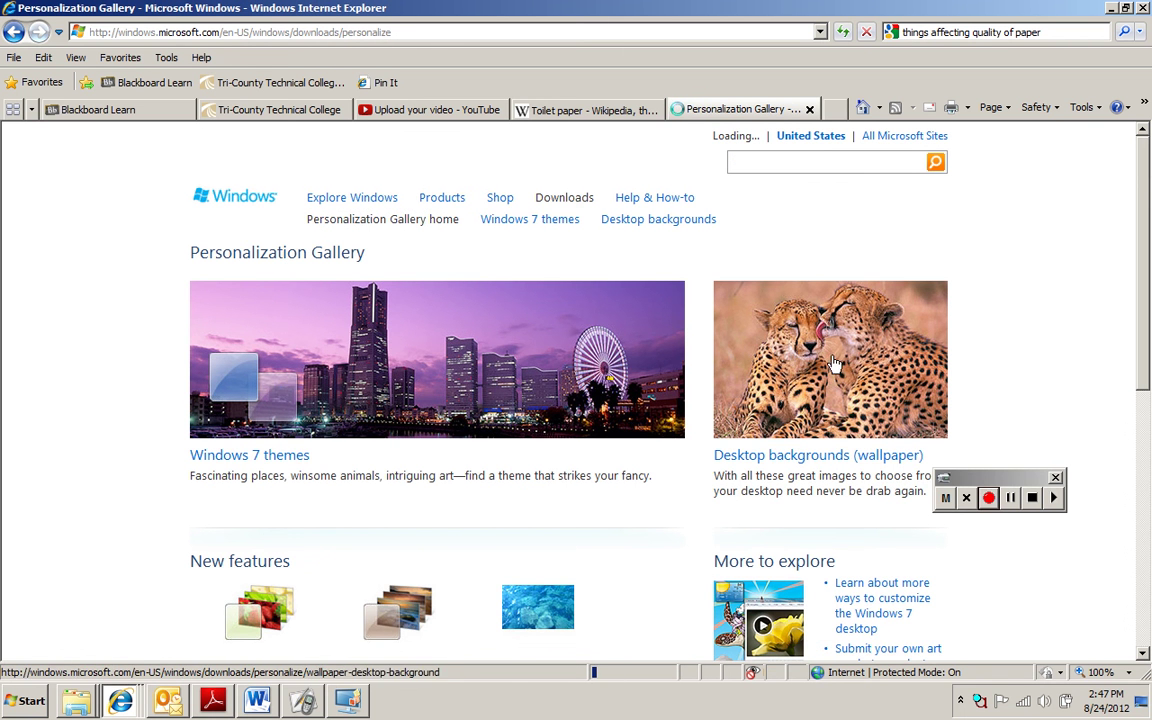
scroll(645, 430, down, 2)
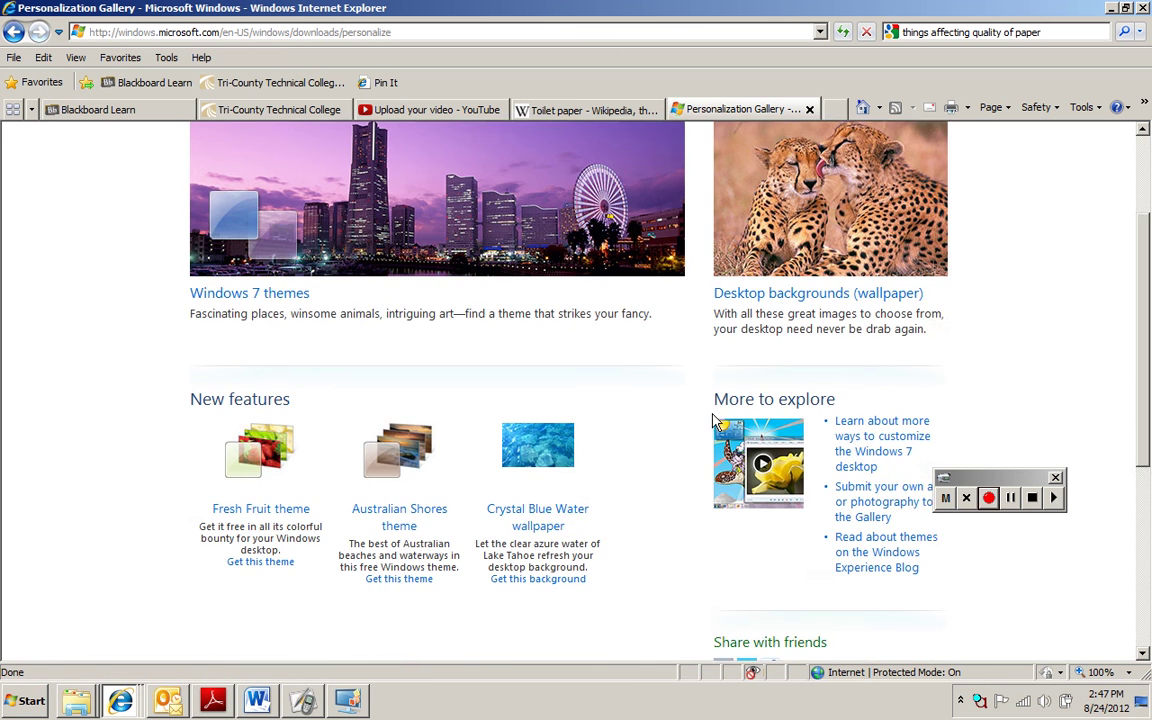
scroll(700, 430, down, 3)
scroll(435, 510, up, 5)
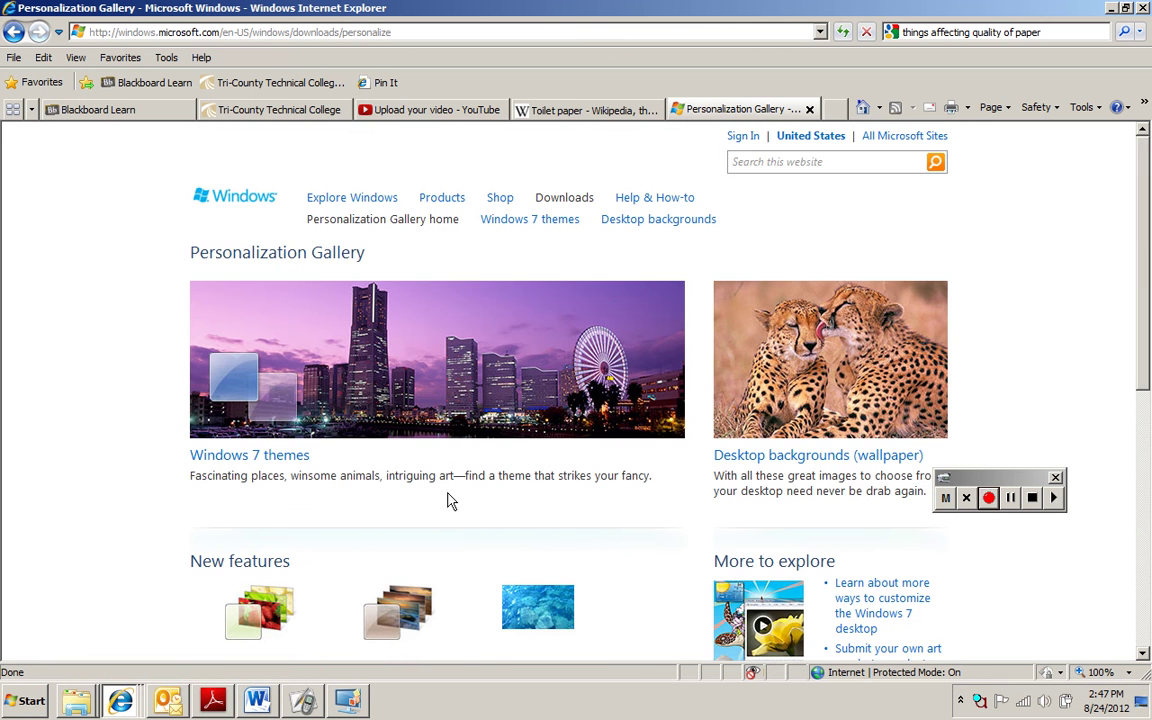
Step: Search the Windows website for "gadgets" and open the Gadgets feature page from the results
click(842, 164)
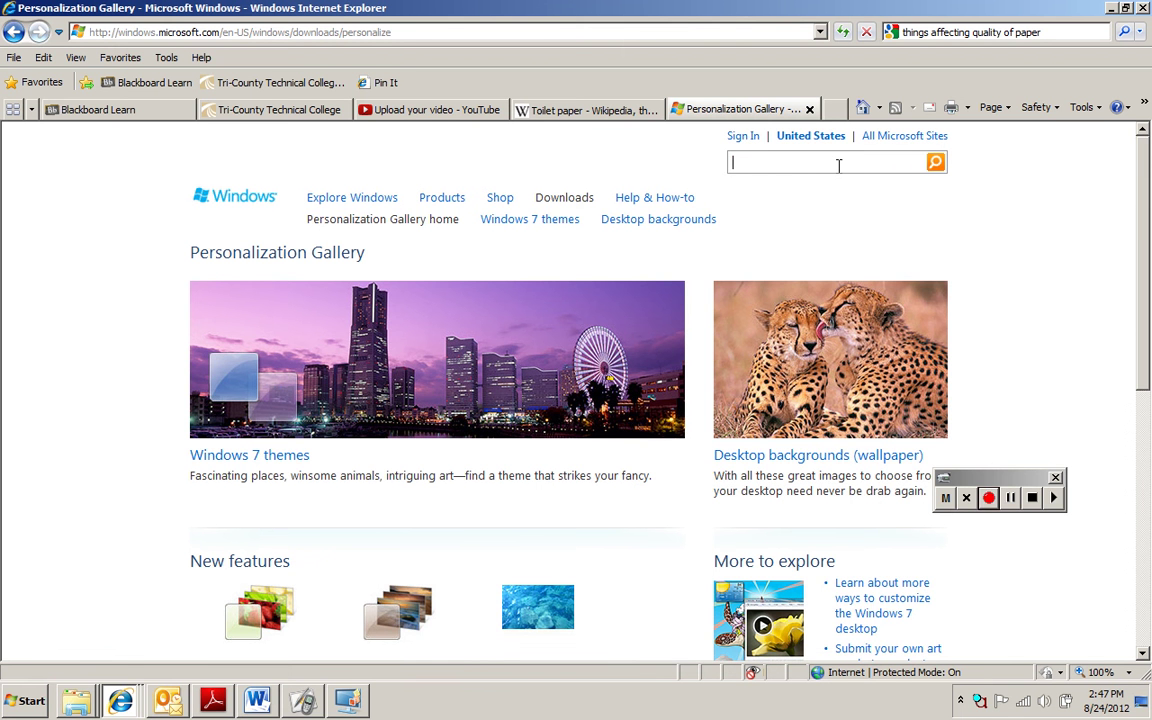
text(gadgets)
key(Return)
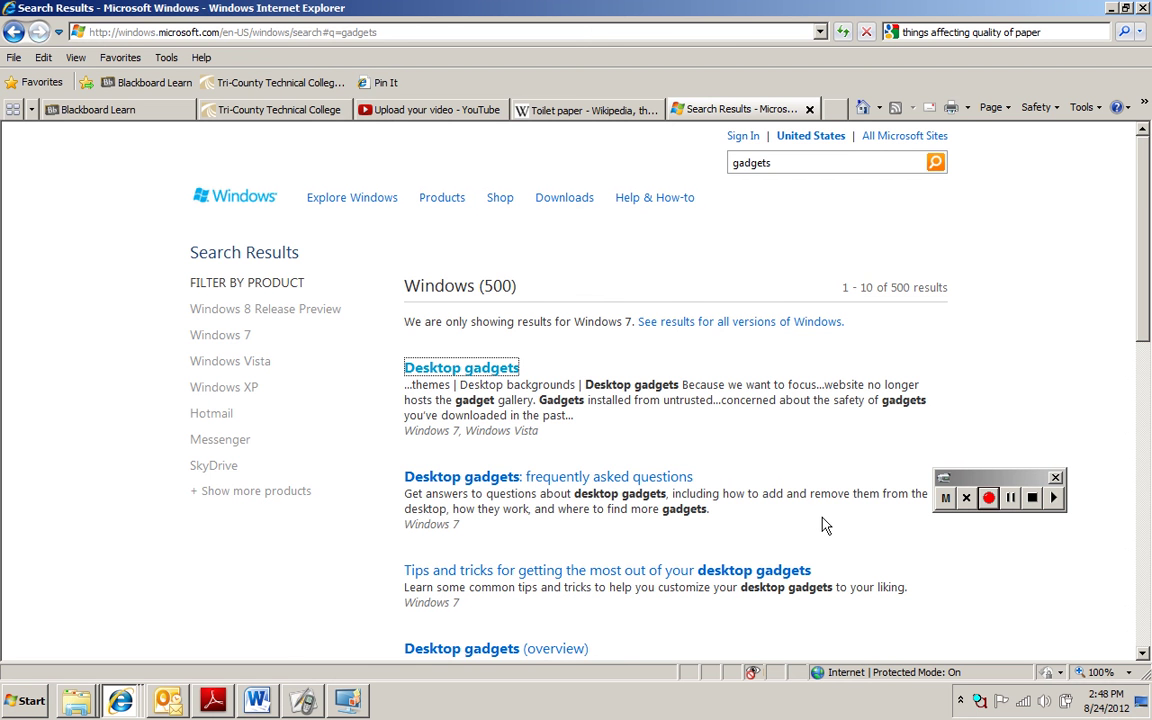
scroll(820, 525, down, 1)
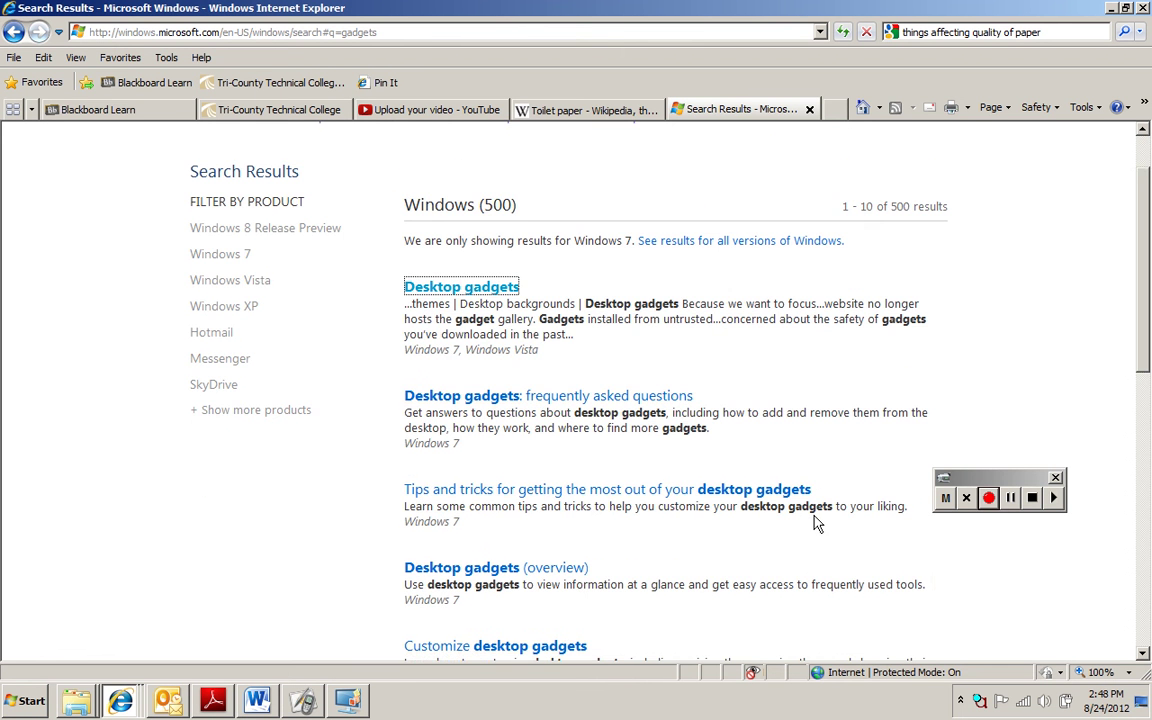
scroll(814, 522, down, 1)
scroll(813, 522, down, 1)
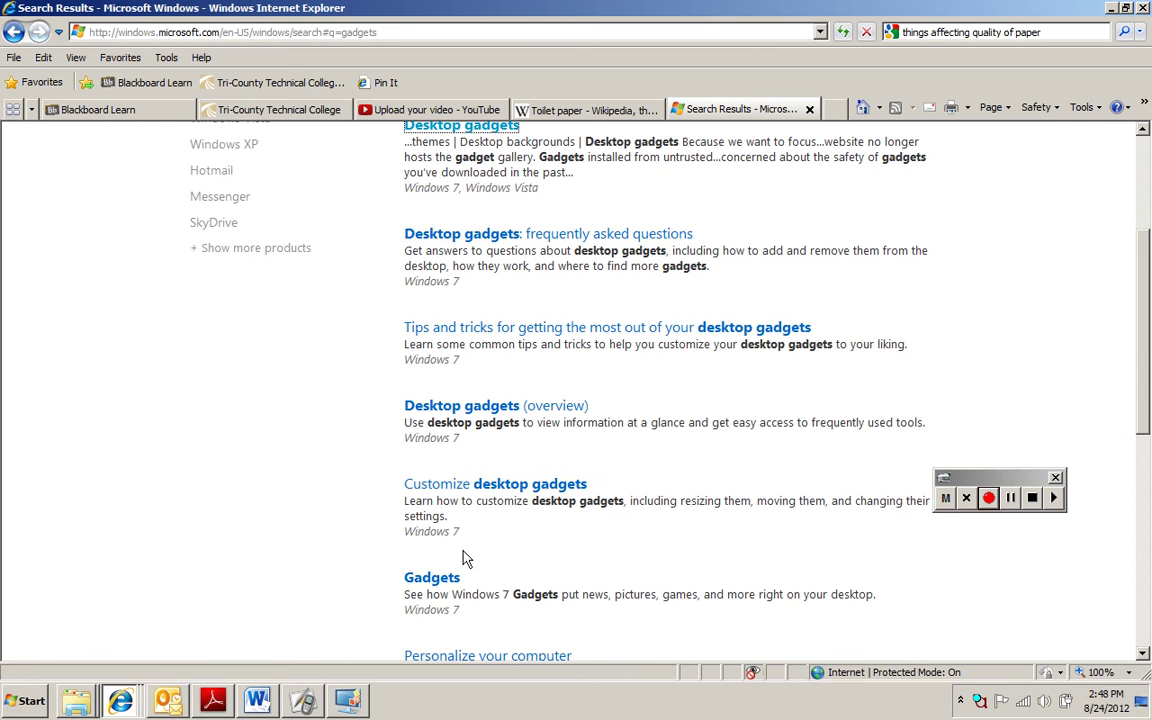
click(432, 579)
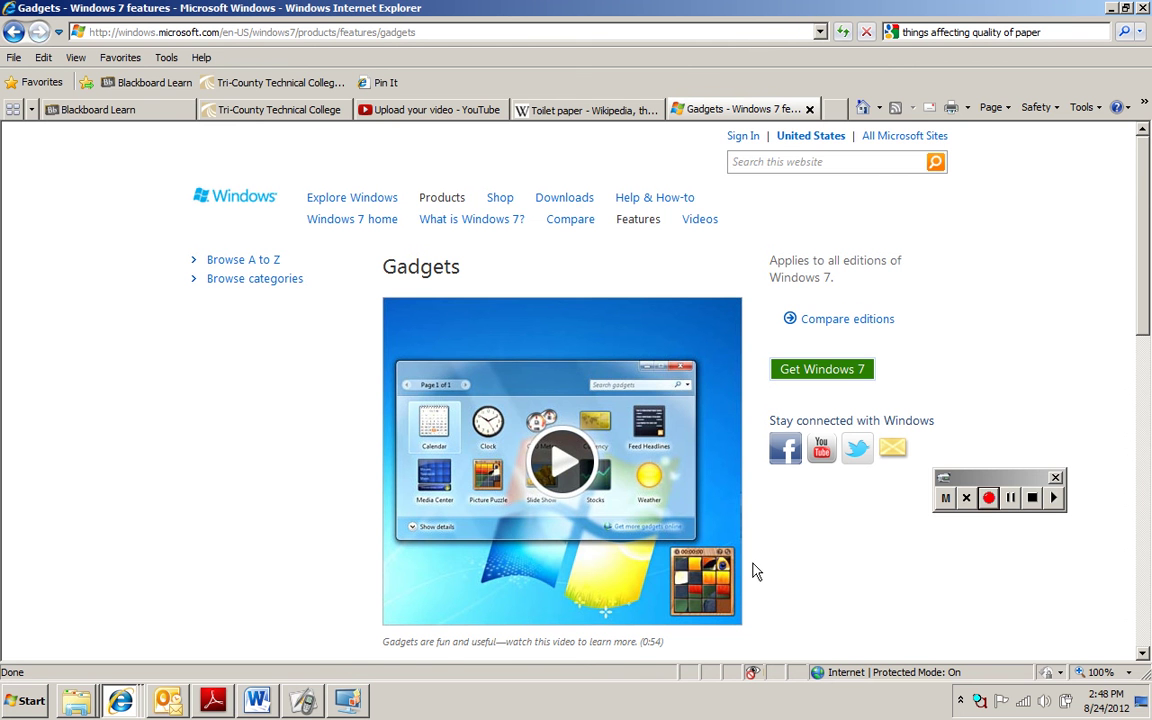
Step: Read through the Gadgets feature page, including its notes, and expand the feature categories to look over the list
scroll(800, 588, down, 3)
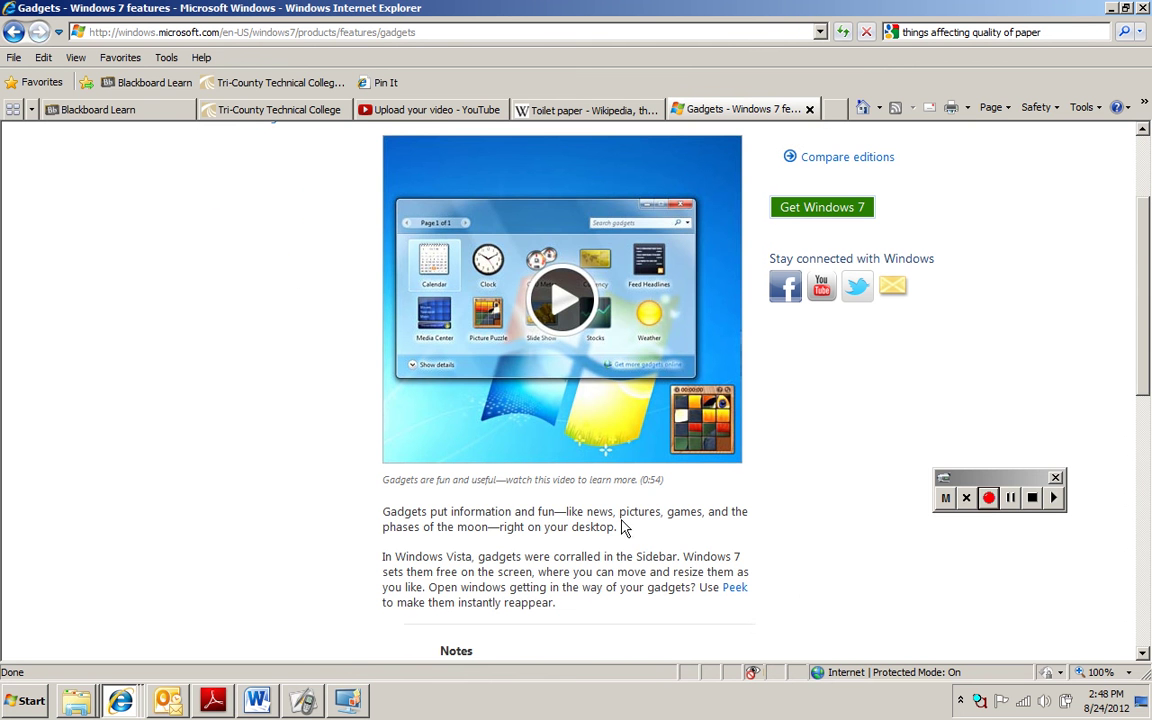
scroll(770, 580, down, 3)
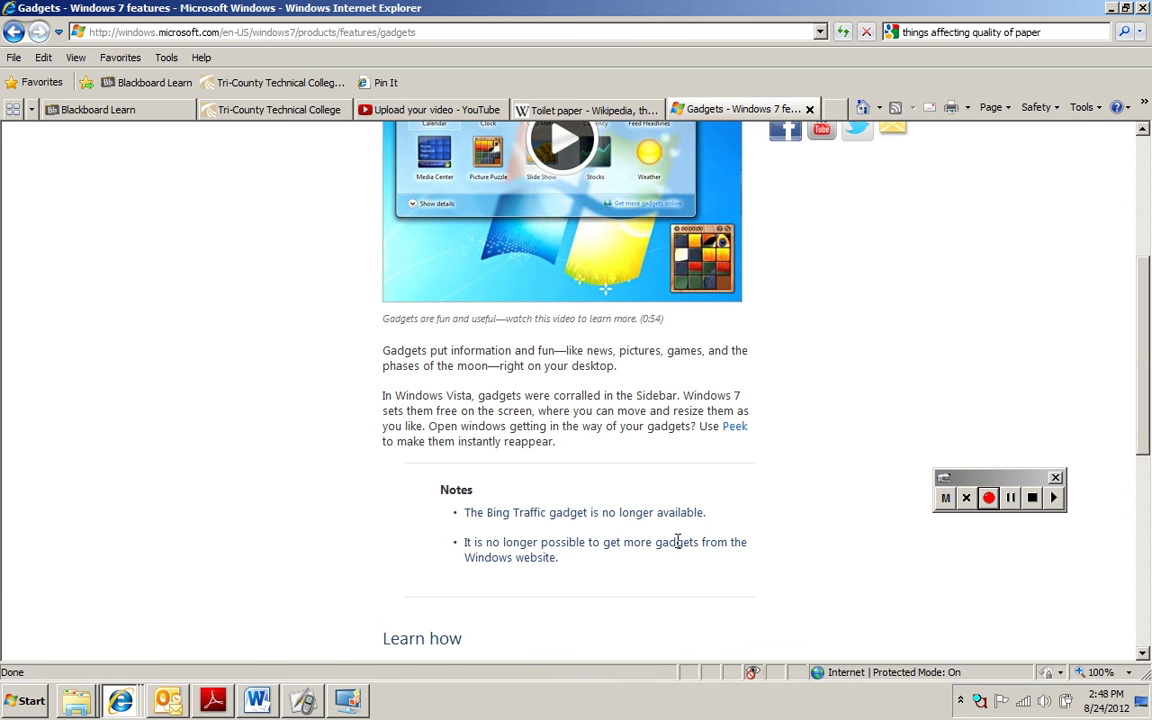
scroll(573, 549, down, 4)
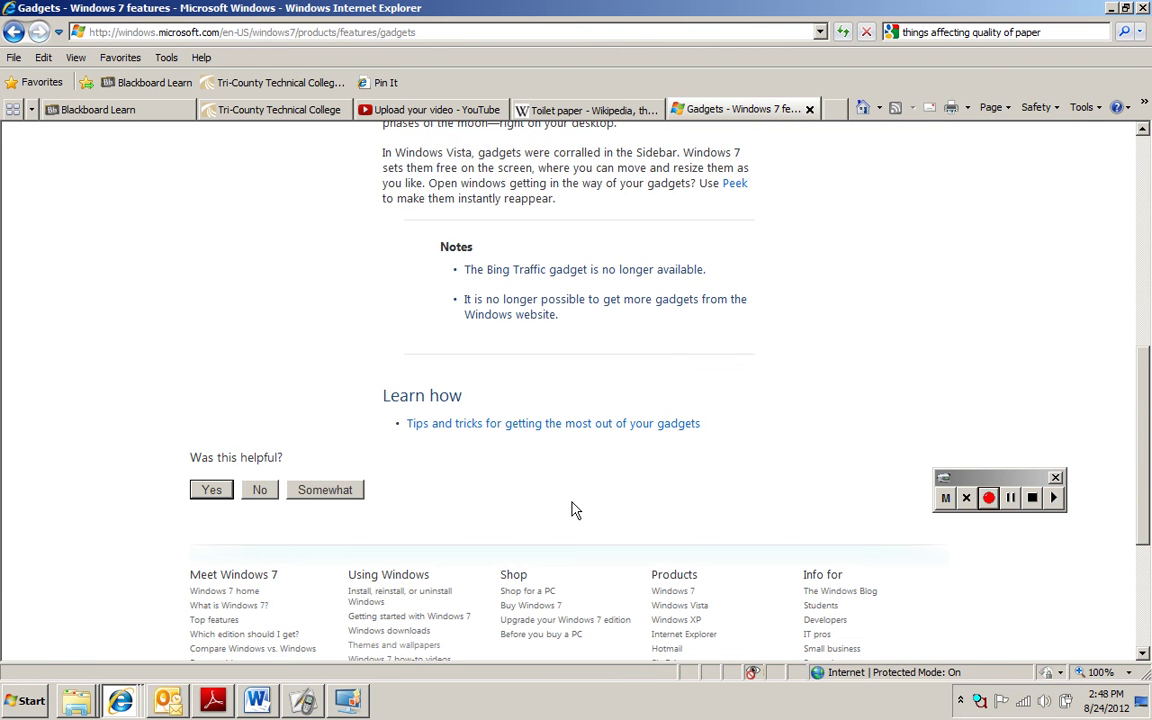
scroll(777, 468, up, 10)
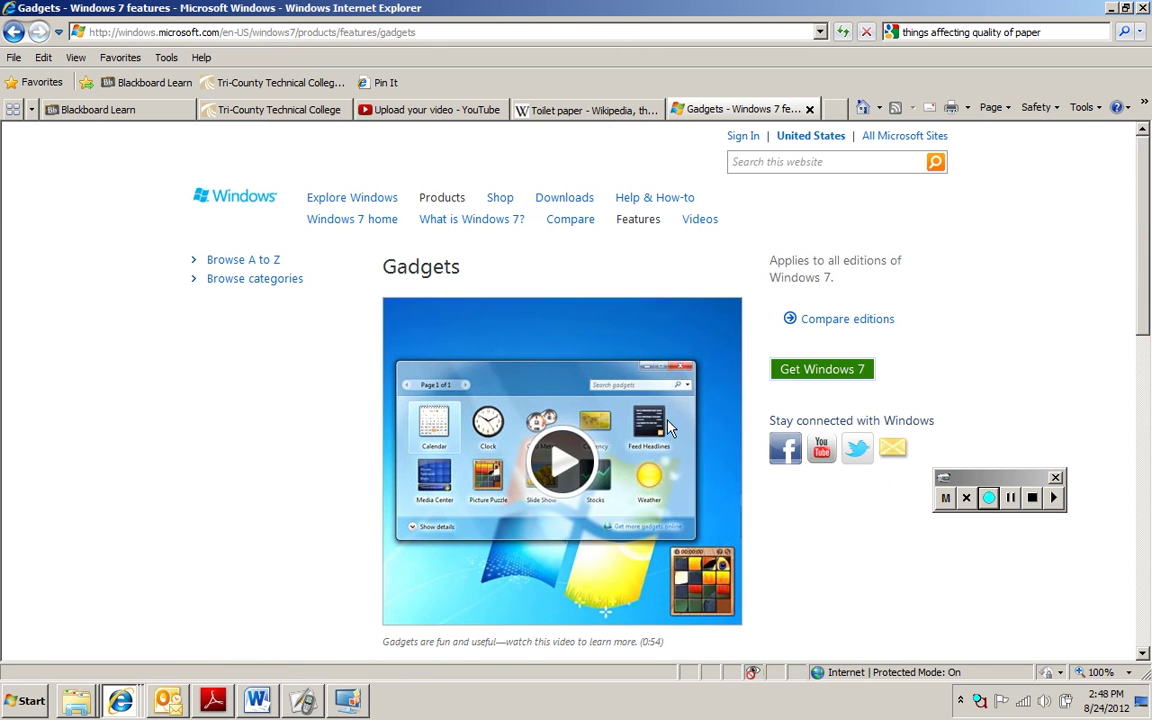
click(262, 280)
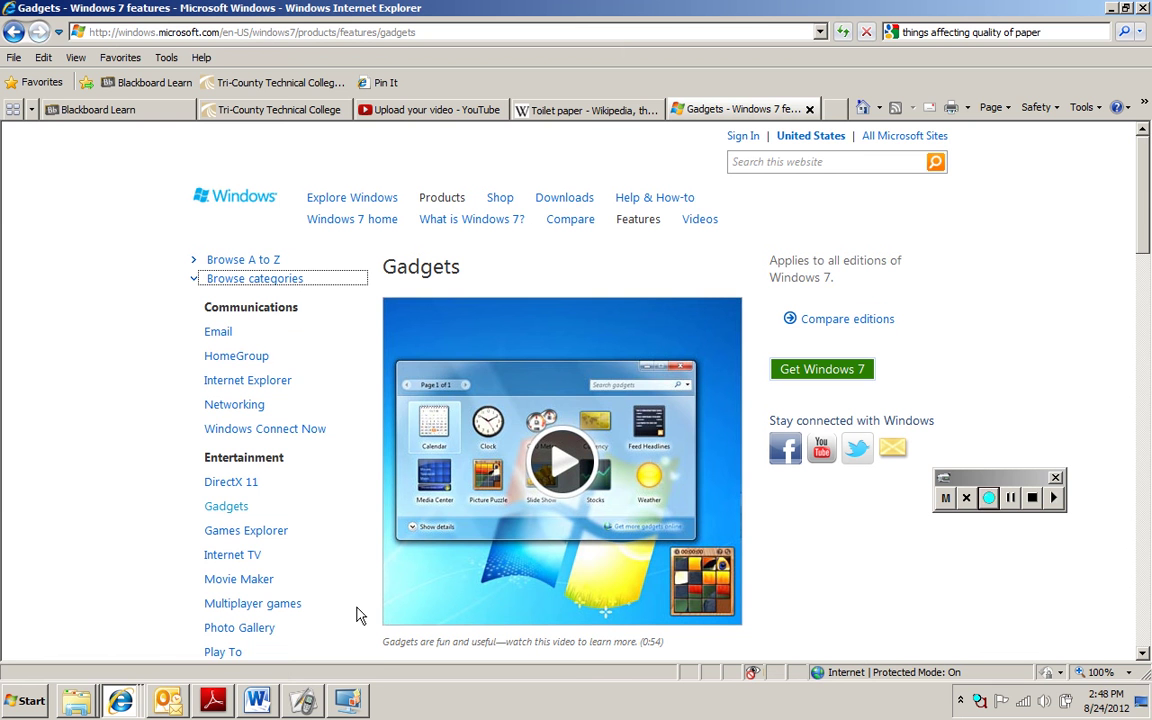
scroll(335, 488, down, 2)
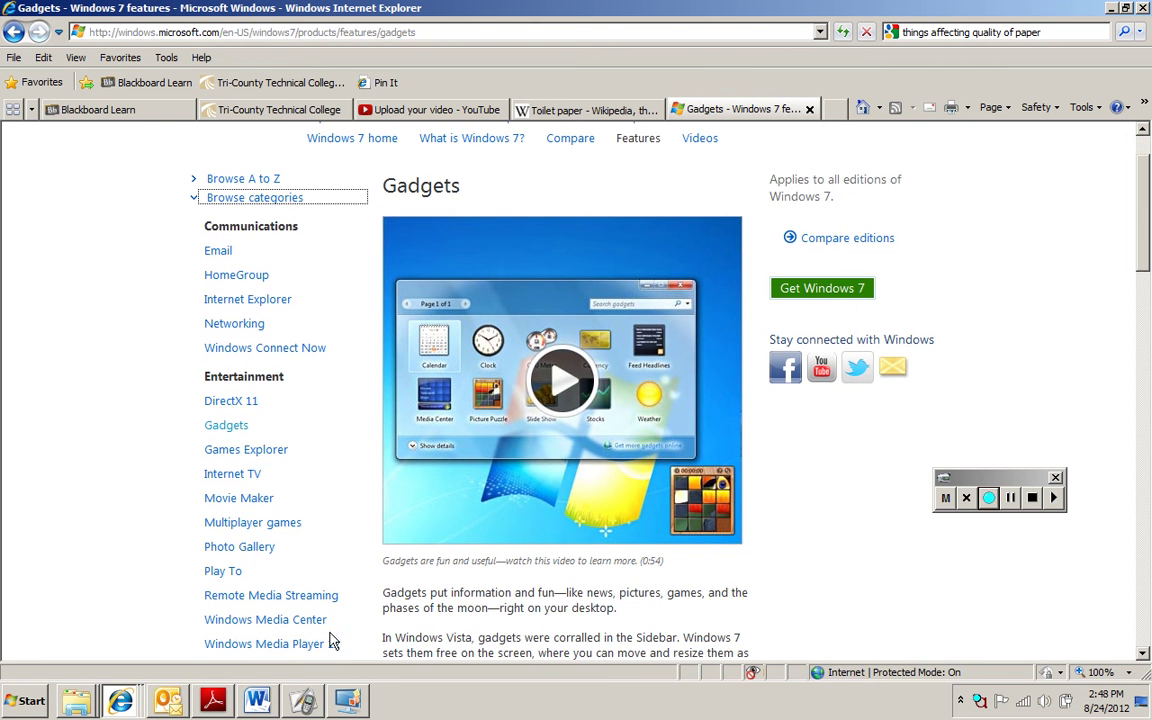
mouse_move(432, 476)
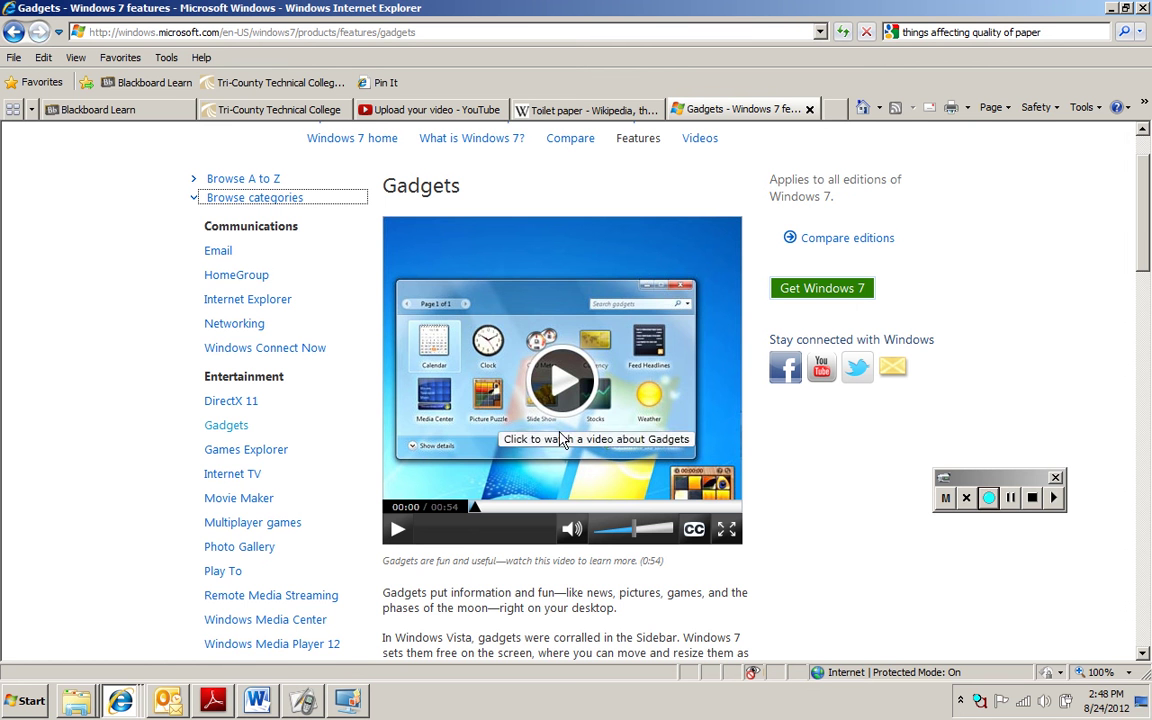
Step: Close the Gadgets web page and the Gadget Gallery to return to the empty desktop
click(810, 110)
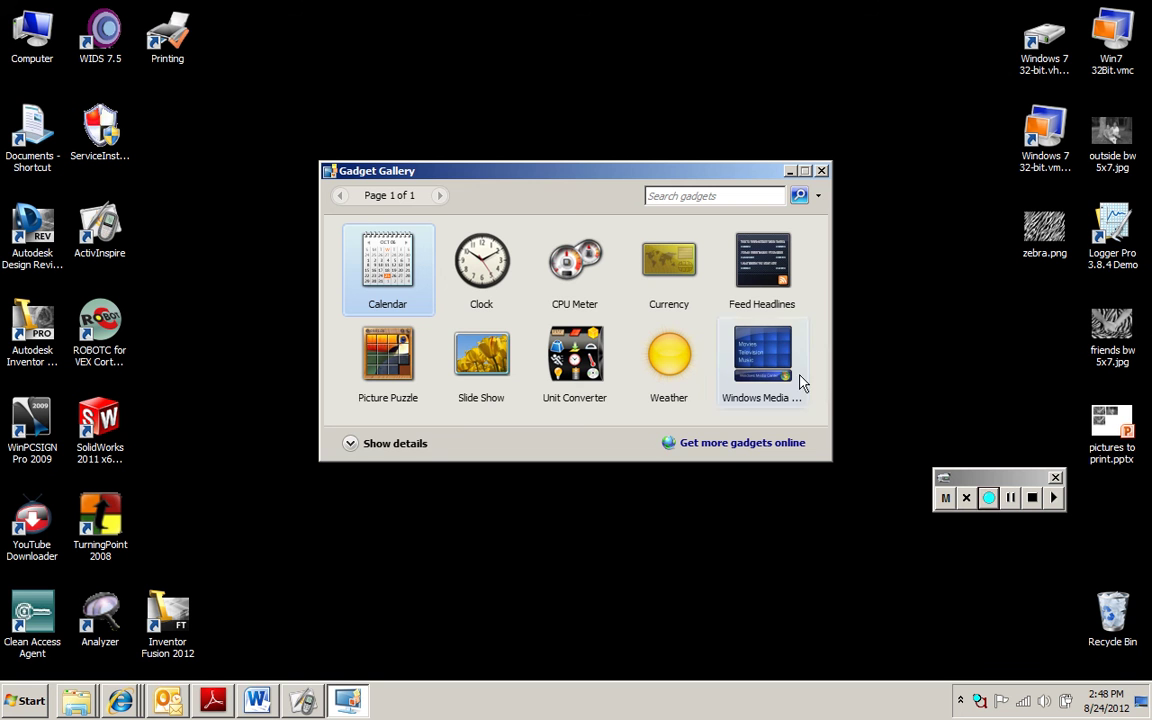
click(821, 171)
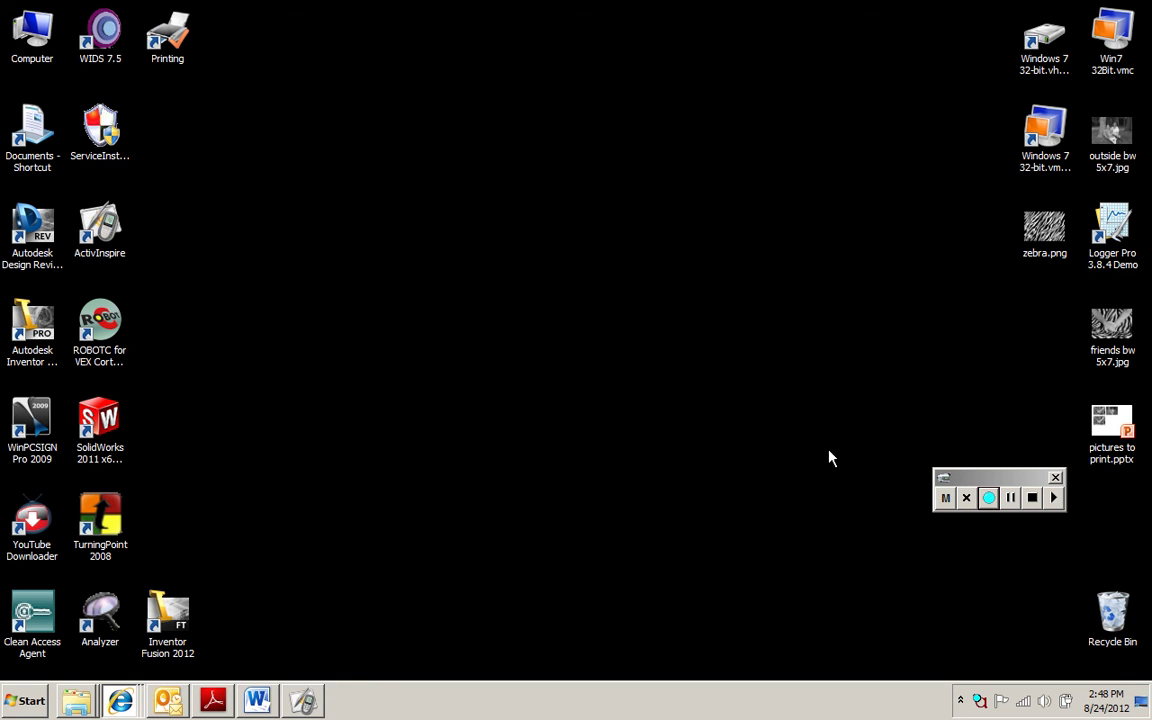
Step: View the taskbar clock's calendar, open the date and time settings, and close them without changing anything
click(1101, 710)
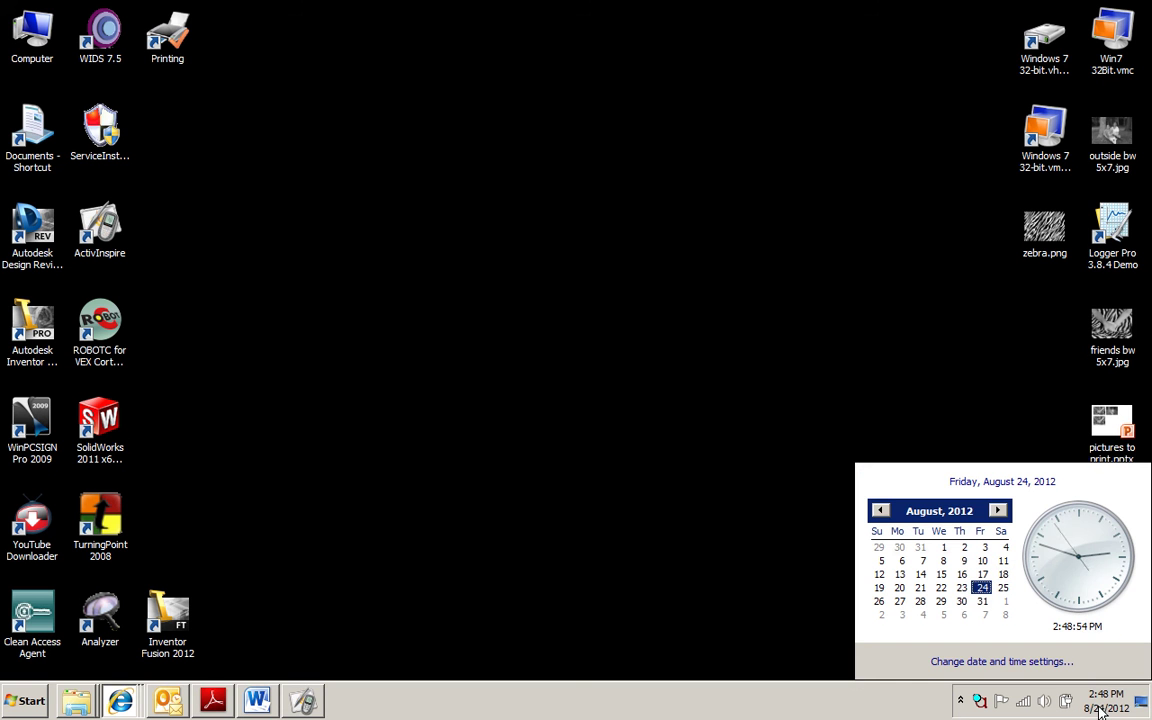
click(1008, 662)
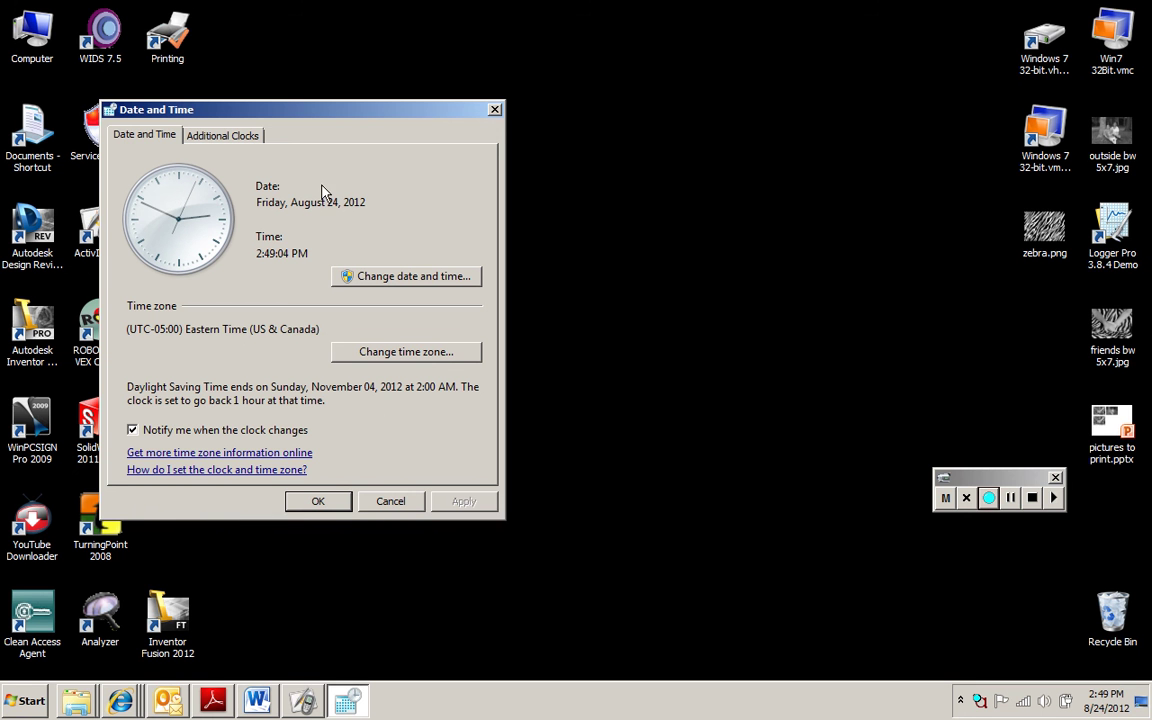
click(417, 506)
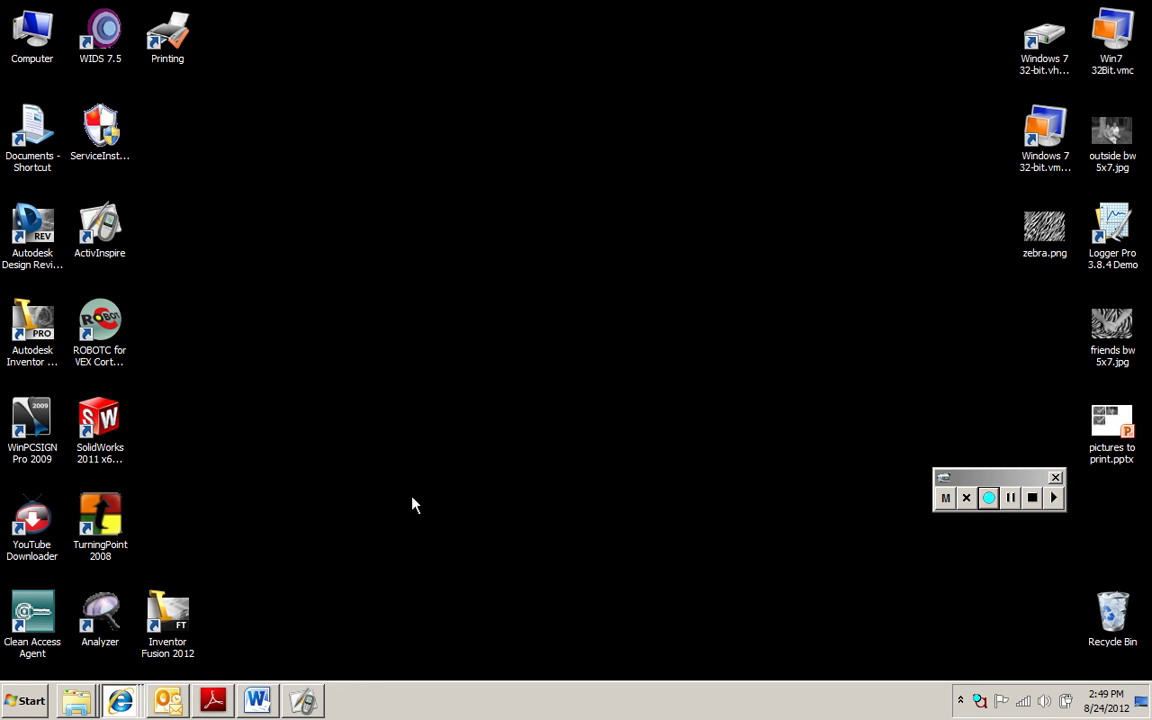